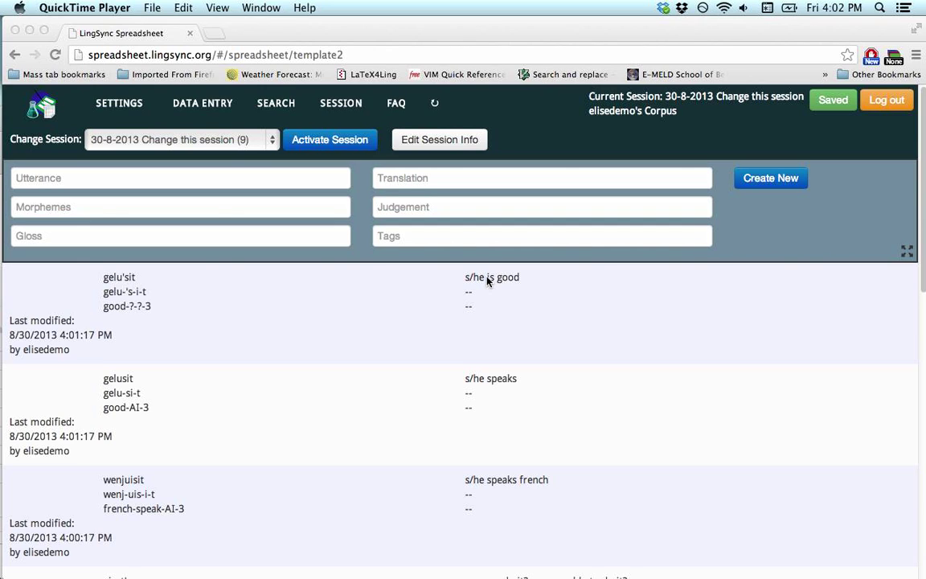
- Examine the current session and corpus labels, and look through the session's data entries
left_click(393, 25)
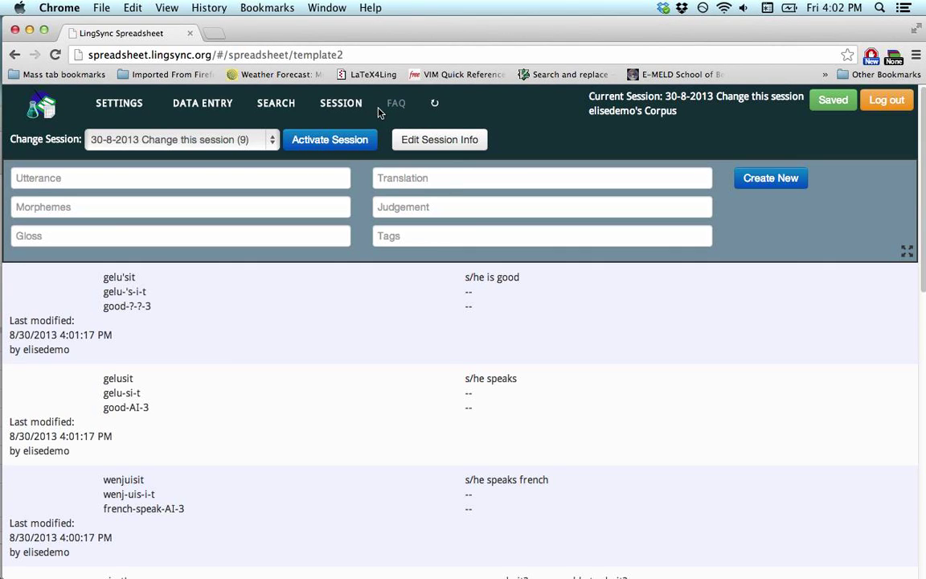
left_click_drag(590, 112, 684, 118)
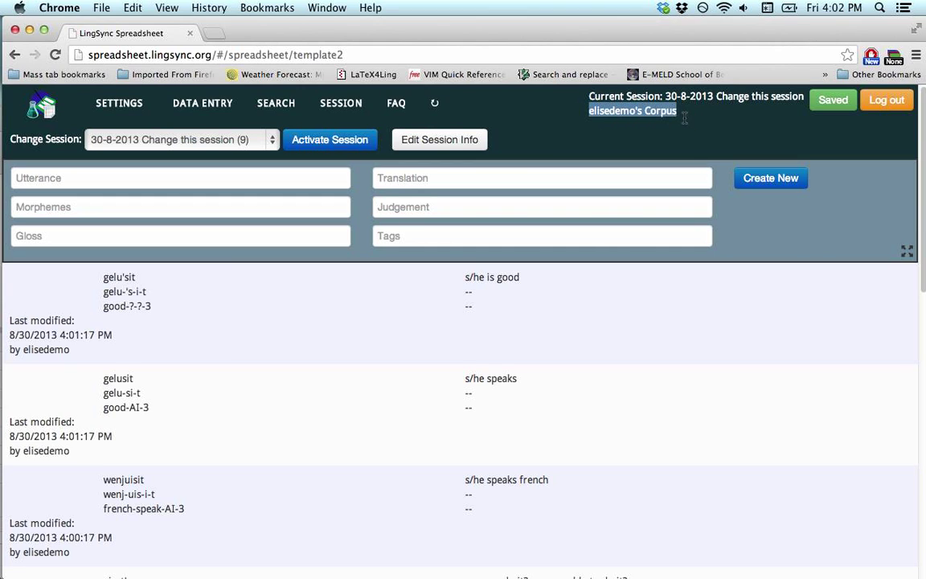
left_click(684, 118)
left_click_drag(589, 97, 707, 96)
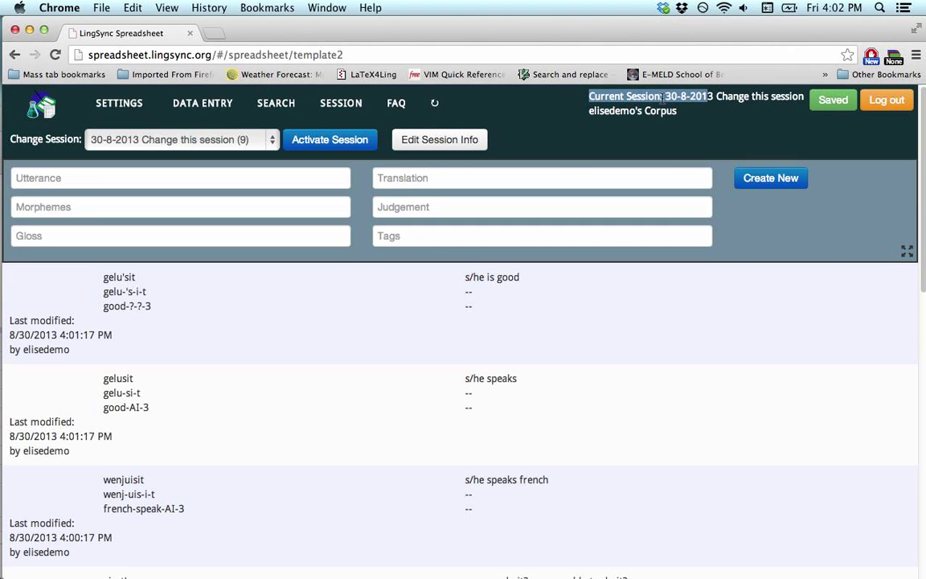
left_click(699, 98)
left_click_drag(715, 97, 806, 94)
left_click(710, 120)
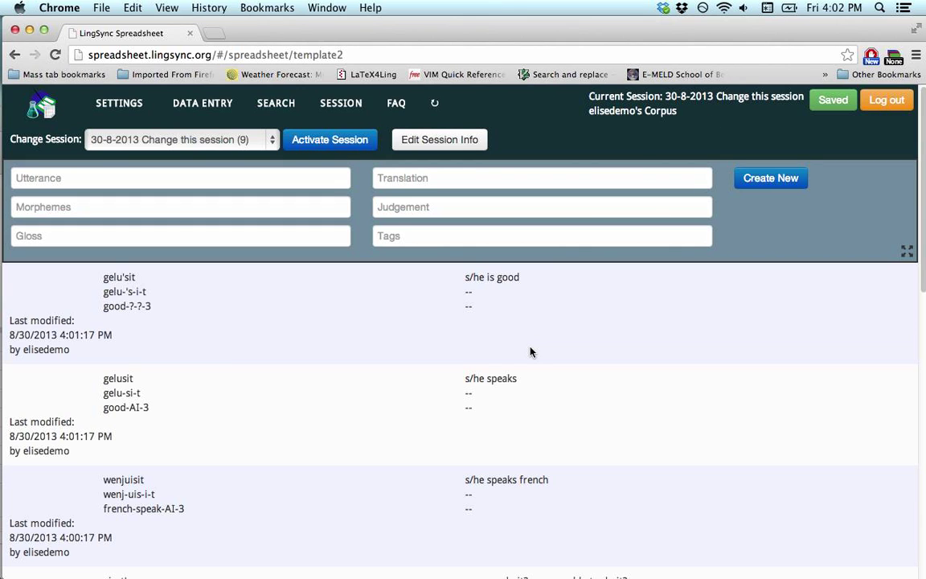
scroll(530, 351, "down", 10)
scroll(530, 351, "down", 3)
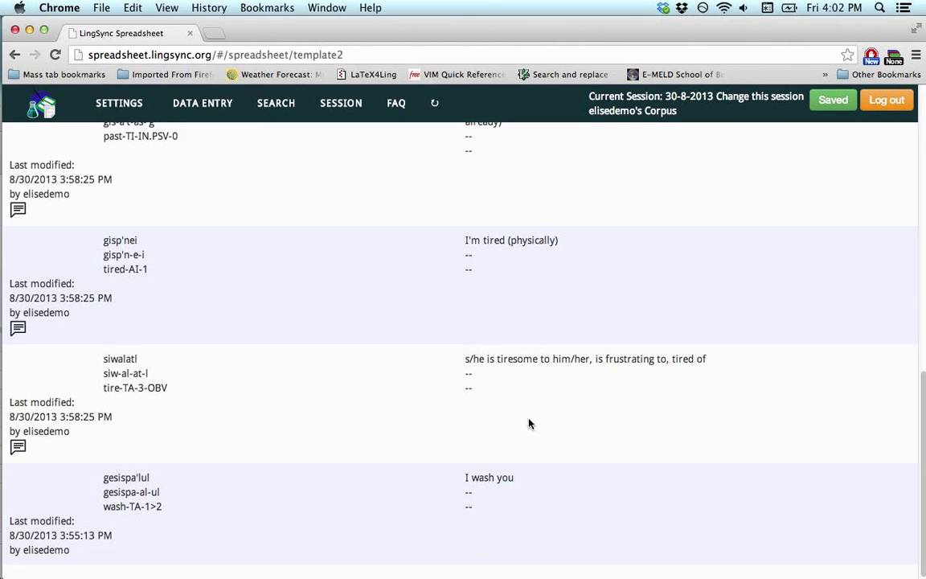
scroll(449, 560, "up", 2)
scroll(449, 561, "up", 10)
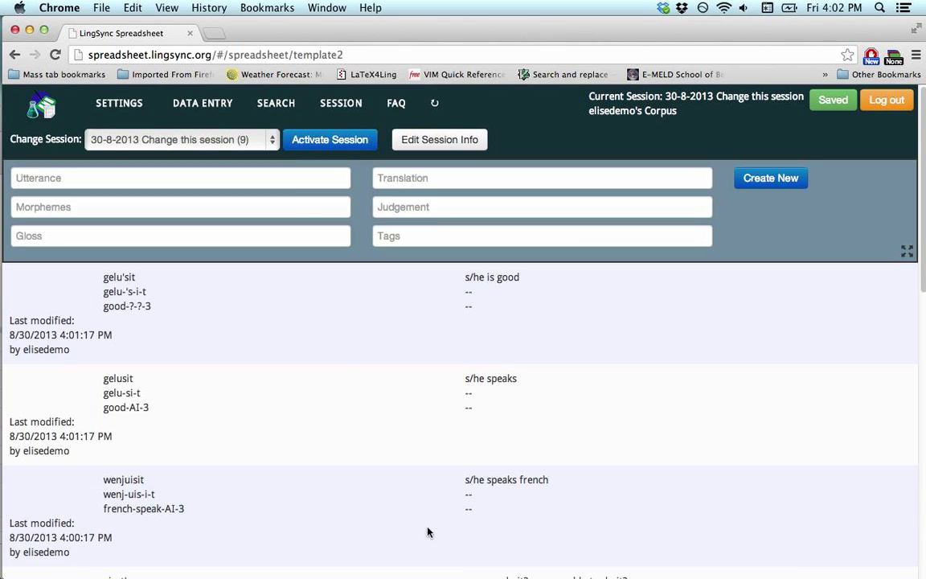
- Edit the session info, titling it "Mi'gmaq Finals" followed by the data owner's first name in possessive form and "data" in parentheses
left_click(346, 105)
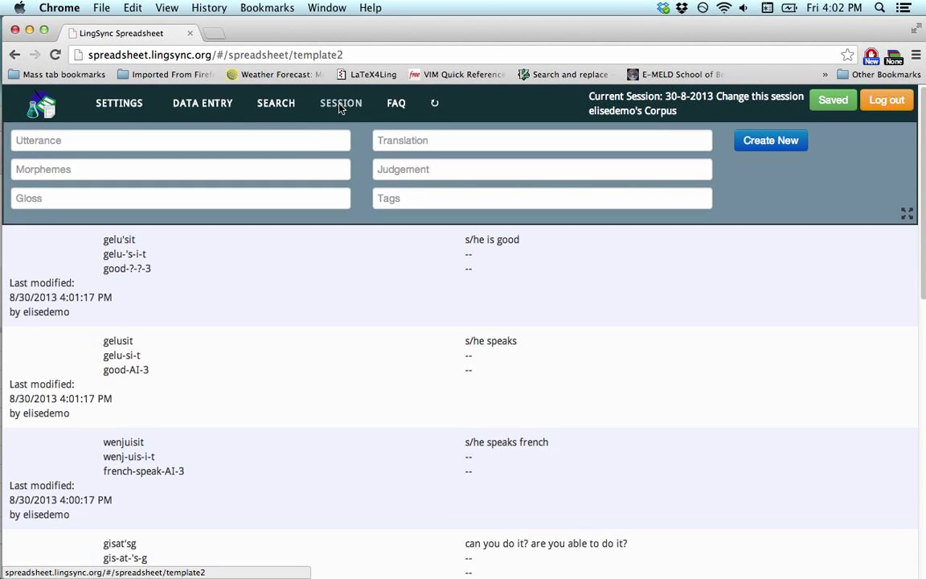
left_click(341, 106)
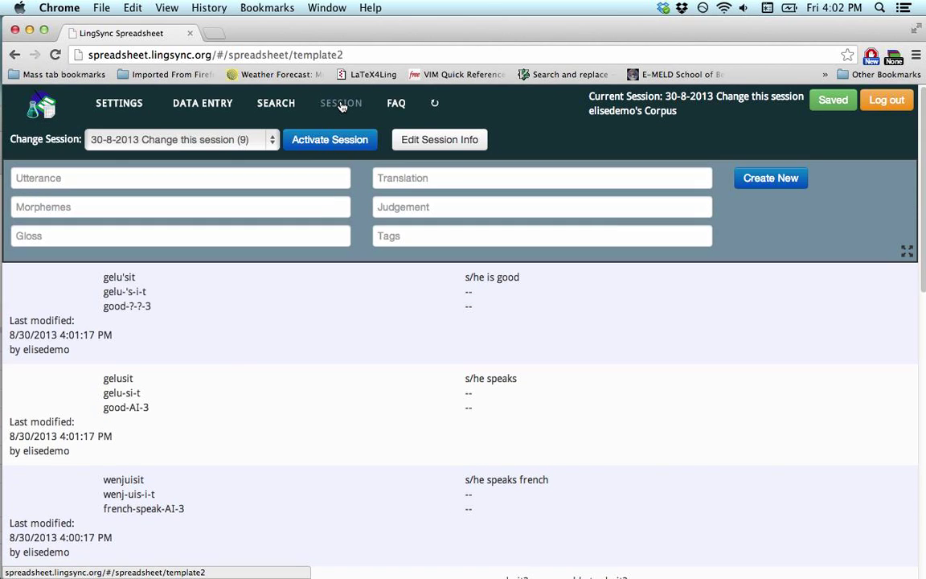
left_click(450, 142)
left_click(185, 173)
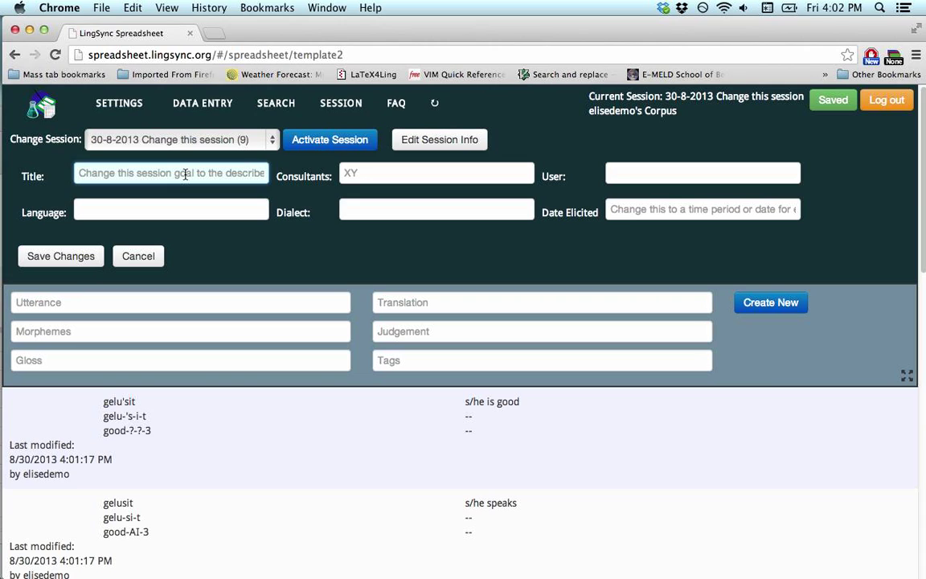
type("Mig")
key("BackSpace")
key("BackSpace")
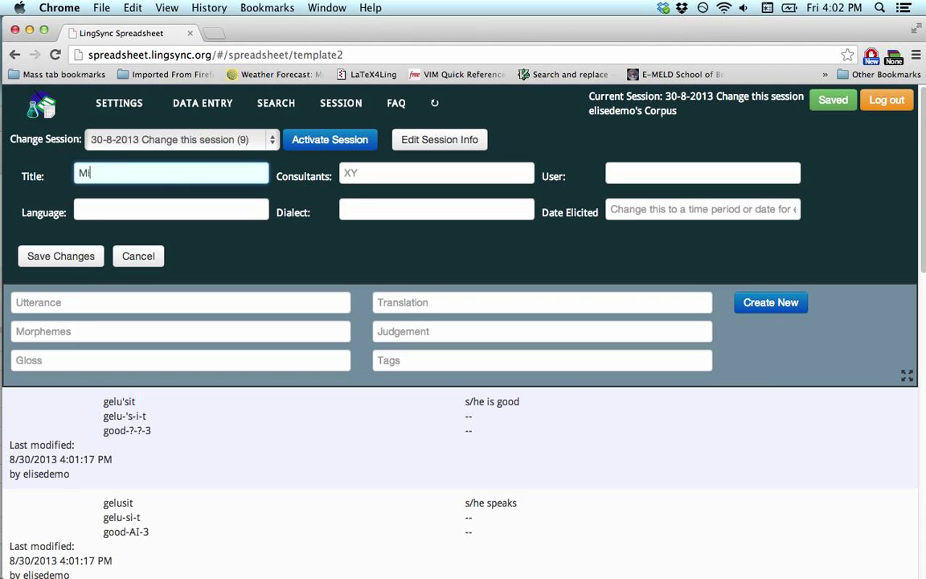
type("i'gmaq Finasl")
key("BackSpace")
key("BackSpace")
type("ls (GRe")
key("BackSpace")
key("BackSpace")
type("retchen's ")
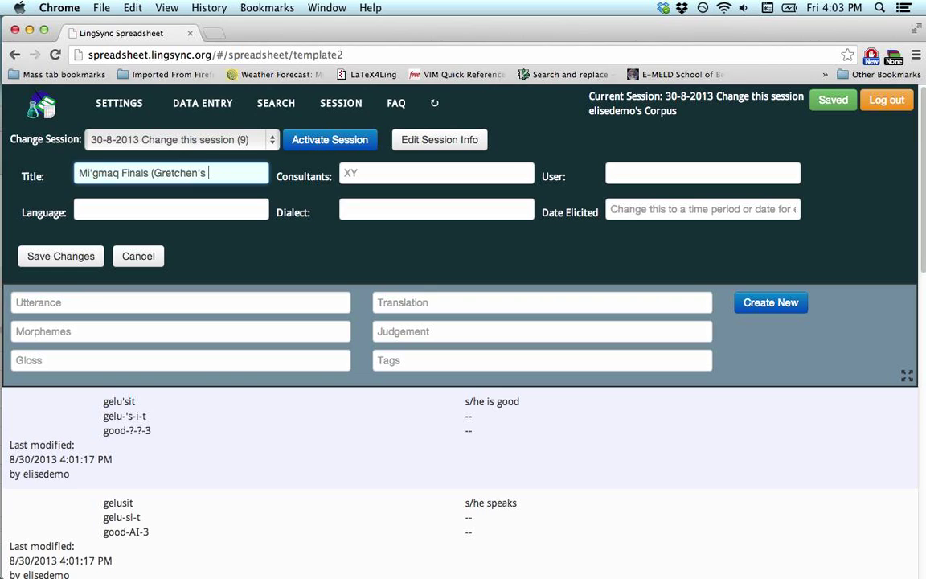
type("data)")
key("Tab")
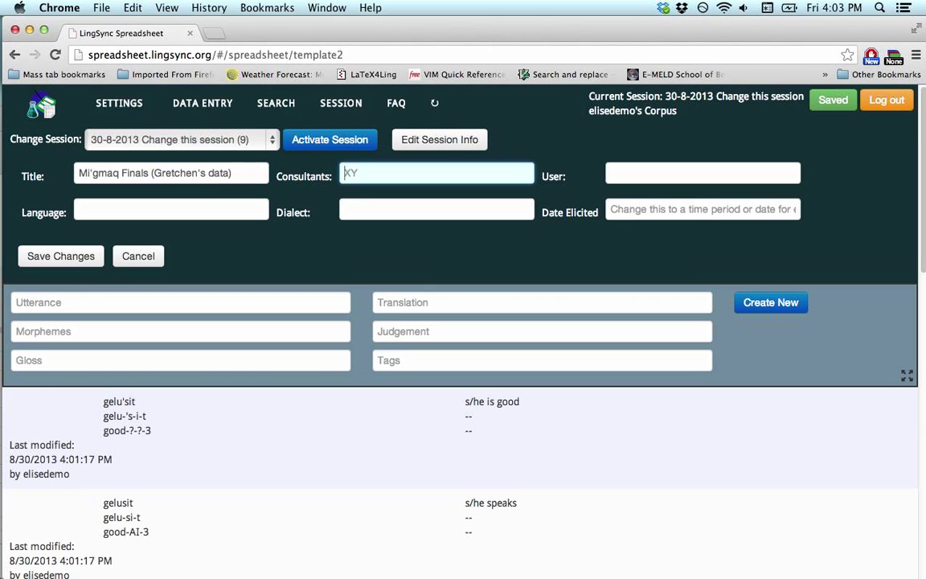
- Enter the consultant's initials, the language Mi'gmaq and the dialect Listuguj in the session information
type("JM")
key("Tab")
key("Tab")
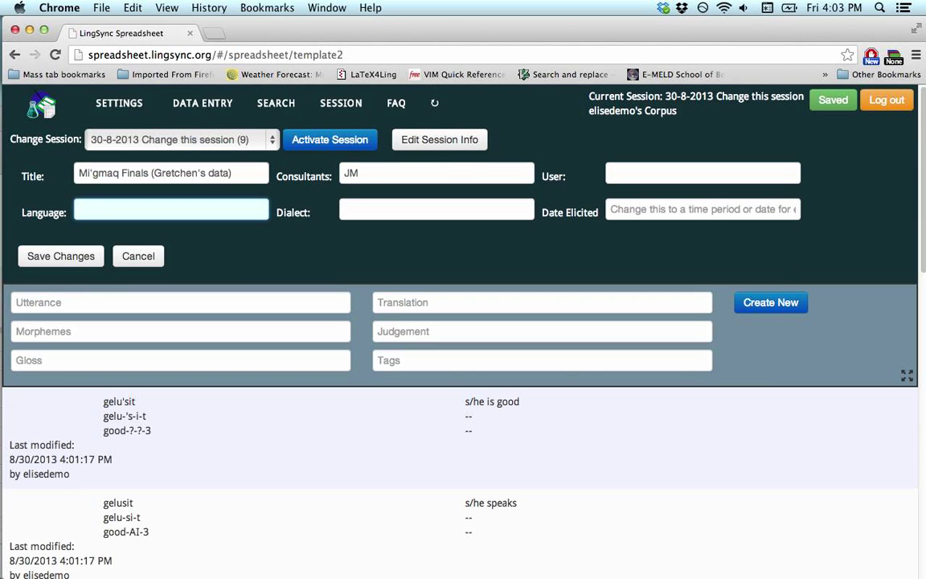
type("Mi'gmaq")
key("Tab")
type("Listugu")
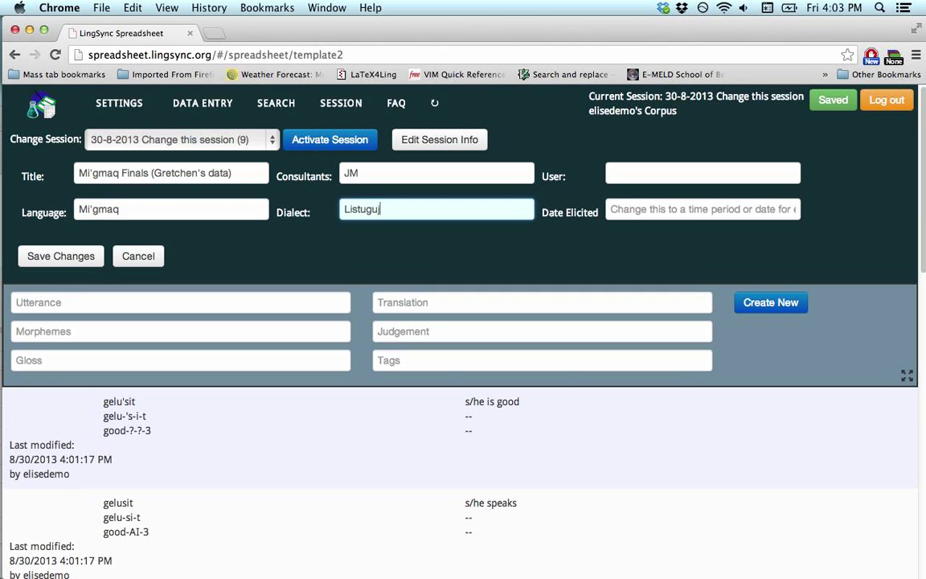
type("j")
key("Tab")
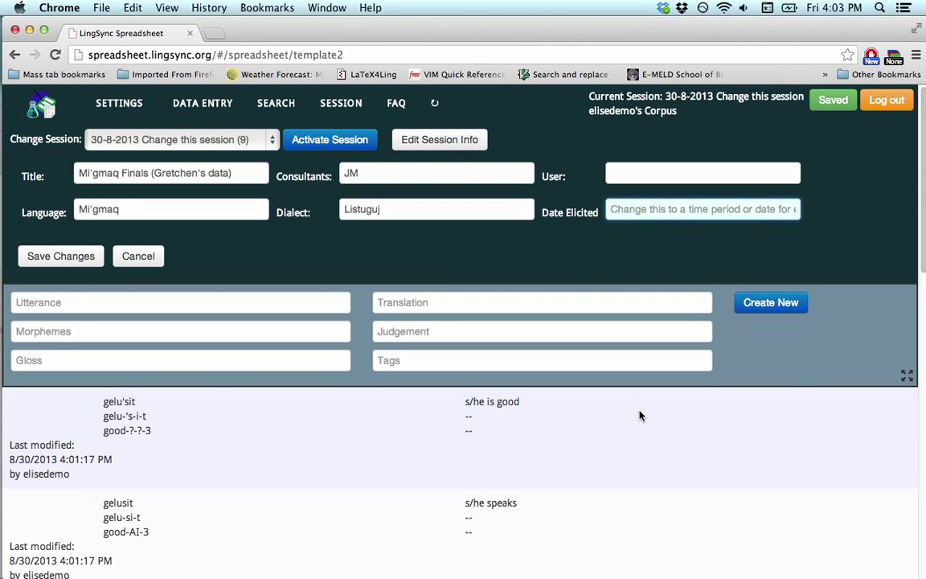
- Check the elicitation date in the Feb Finals Google spreadsheet and set the session's Date Elicited to 06-02-2013
left_click_drag(874, 577, 874, 270)
left_click(596, 351)
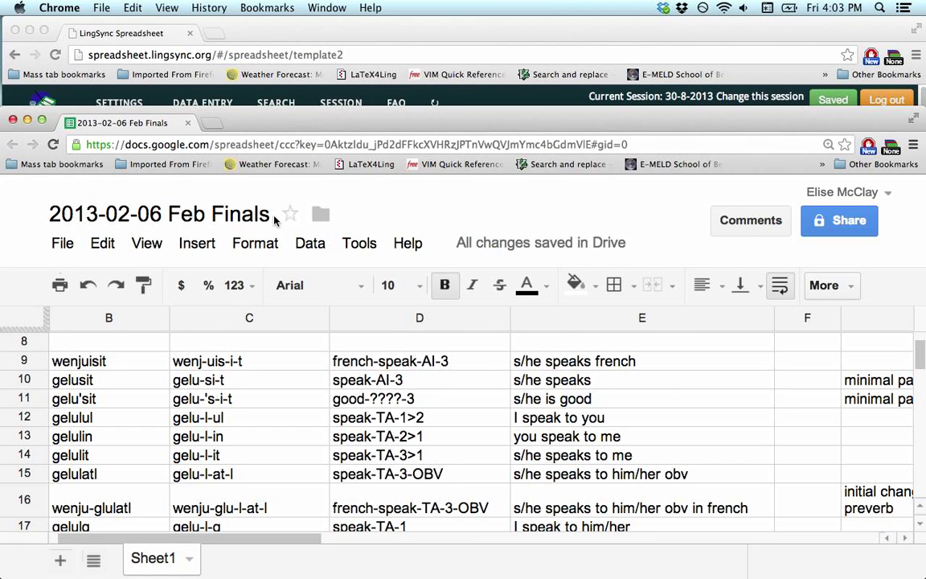
left_click(384, 32)
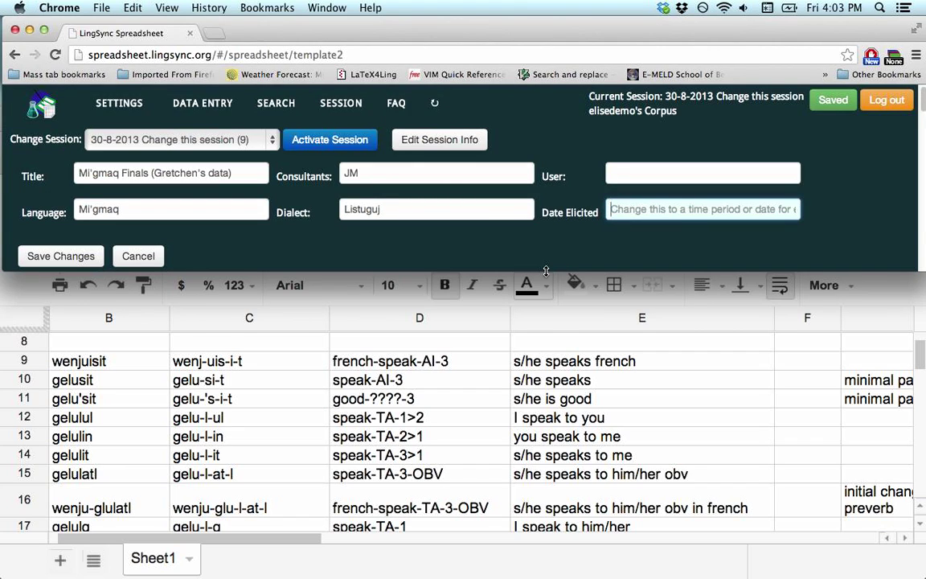
left_click_drag(545, 272, 572, 539)
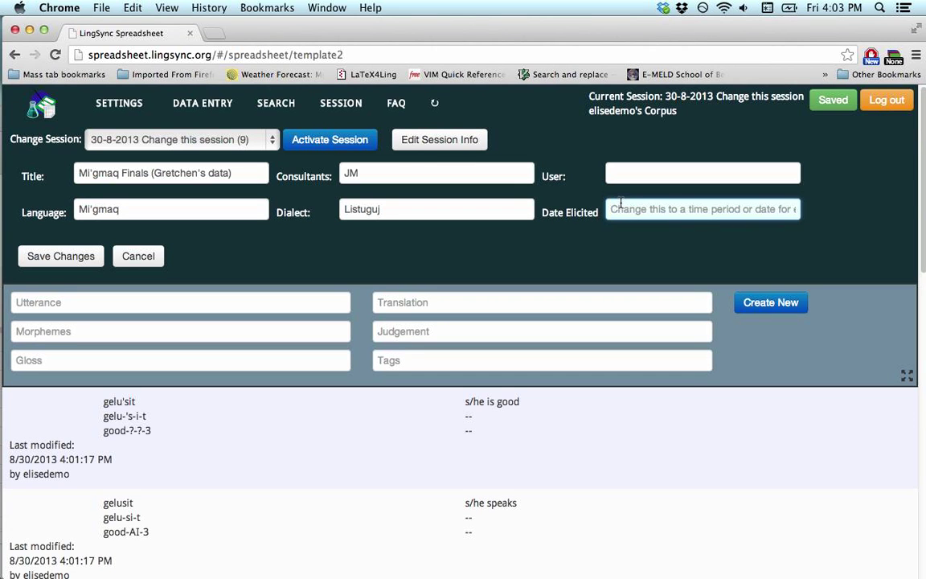
left_click(624, 207)
type("06-02-")
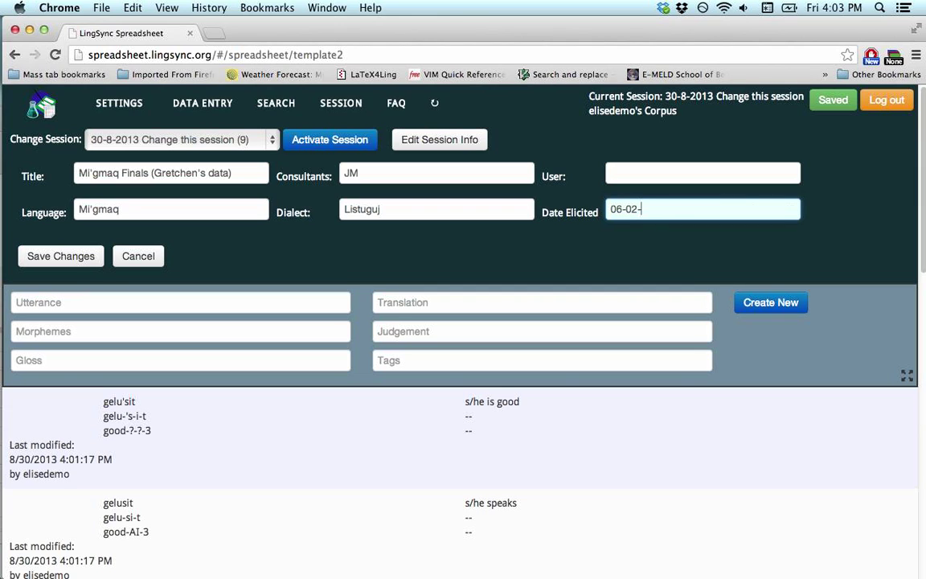
type("2013")
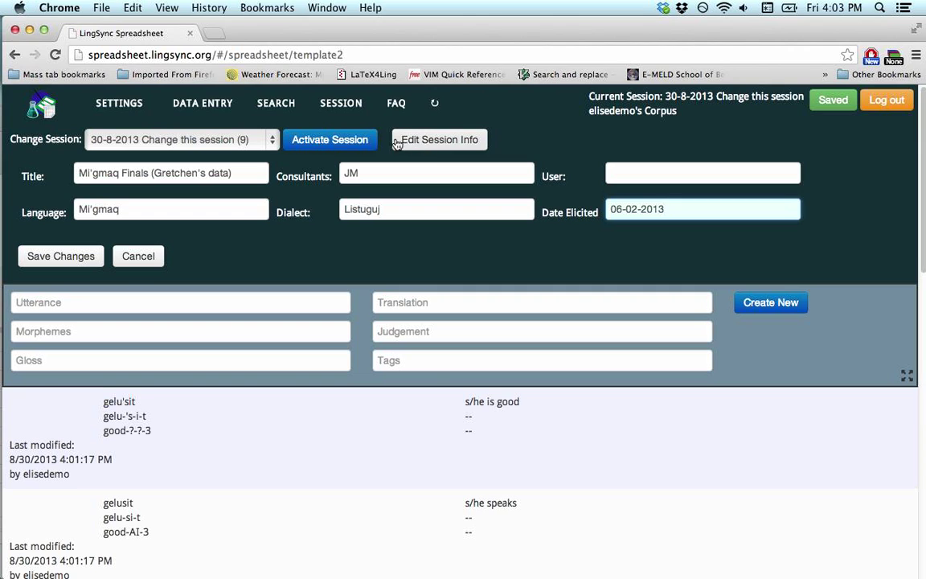
- Save the edited session information and keep the Mi'gmaq Finals session chosen in the session list
left_click(84, 257)
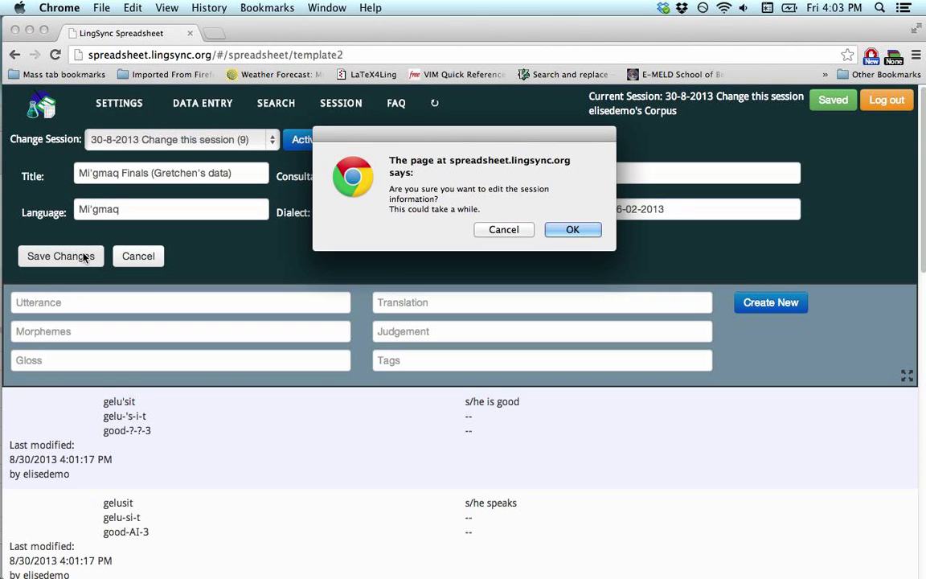
left_click(563, 229)
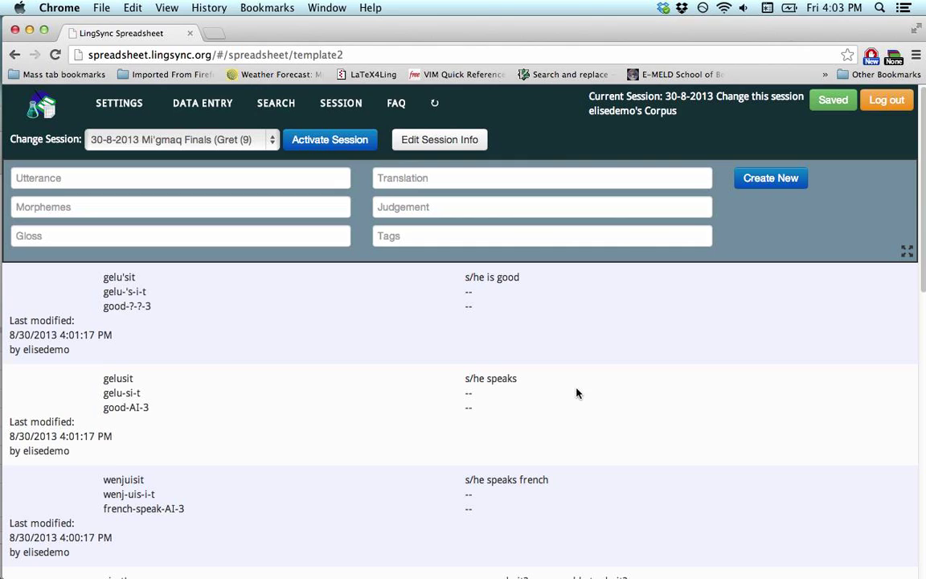
left_click(239, 146)
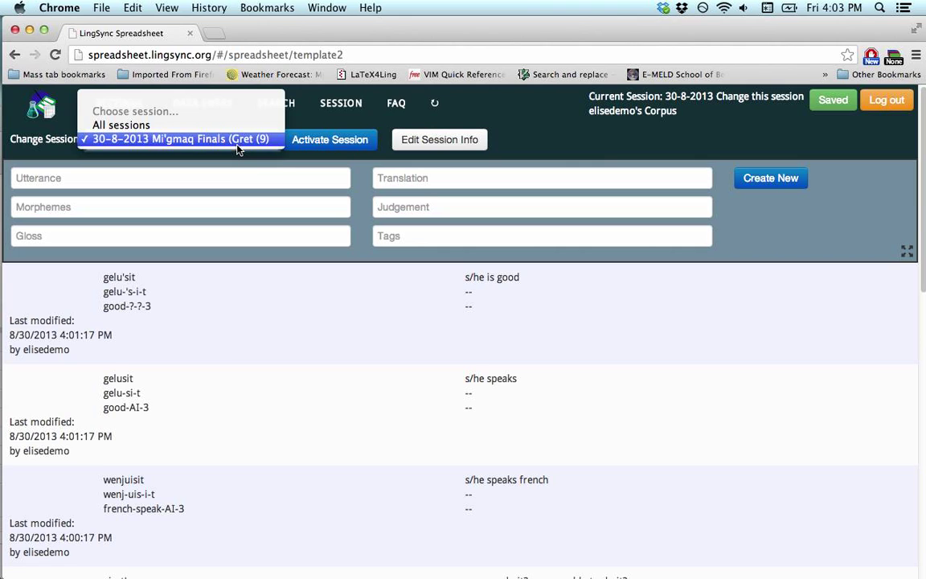
left_click(237, 141)
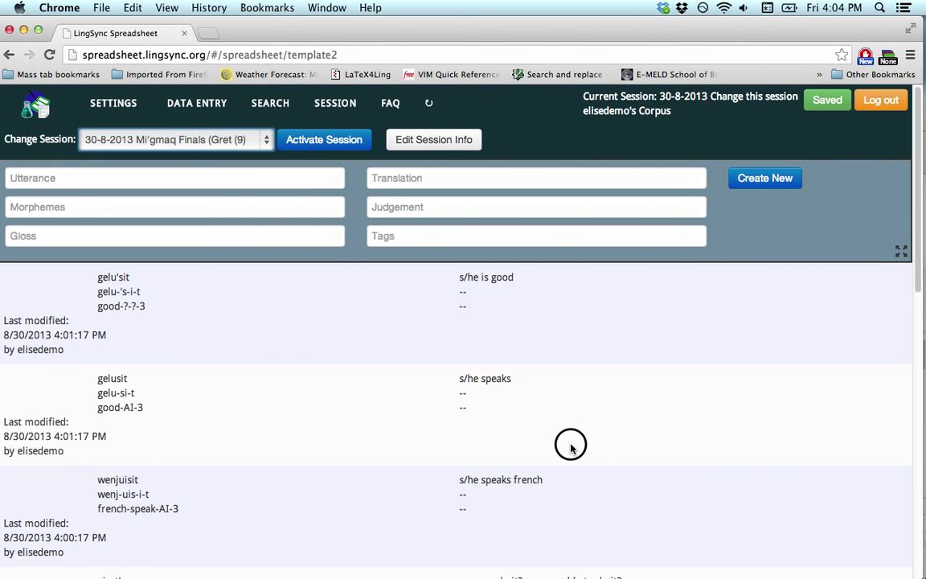
left_click_drag(570, 443, 568, 380)
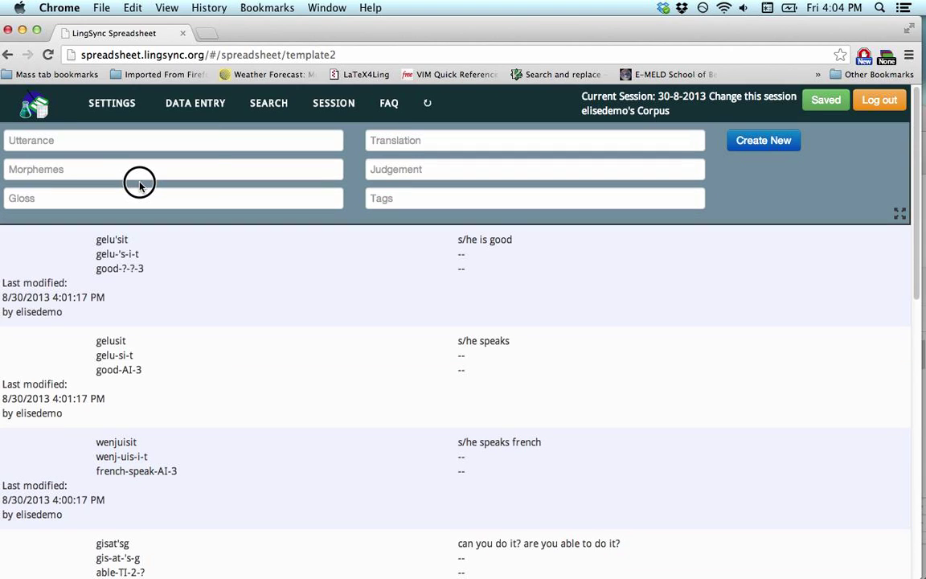
- Open the gelu'sit entry for editing and go through its utterance, morphemes, gloss and translation fields
left_click(67, 141)
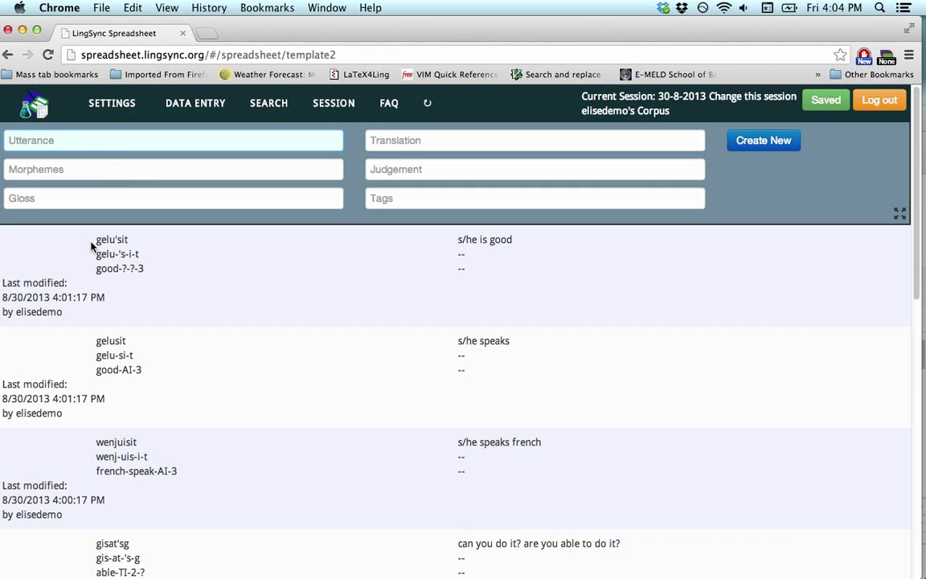
left_click_drag(96, 239, 136, 240)
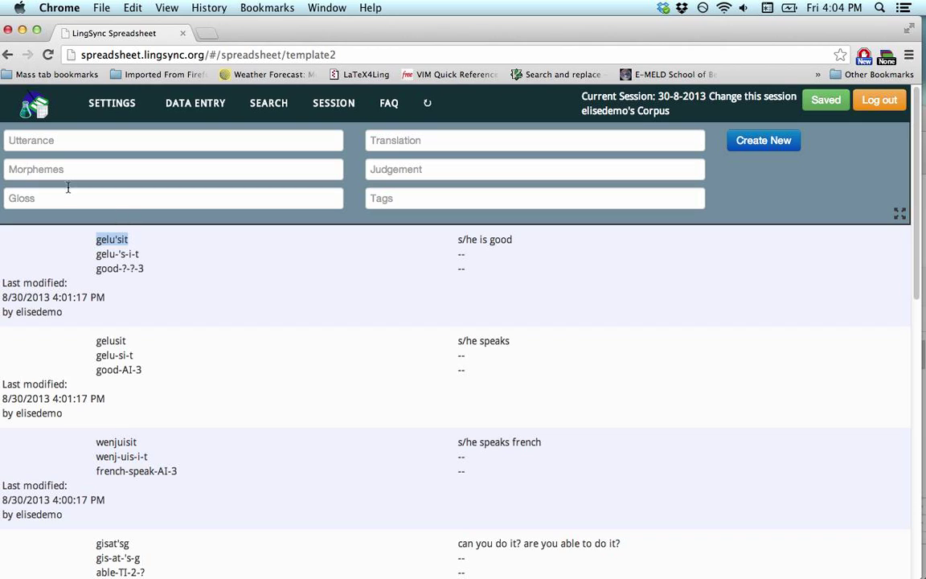
left_click(42, 167)
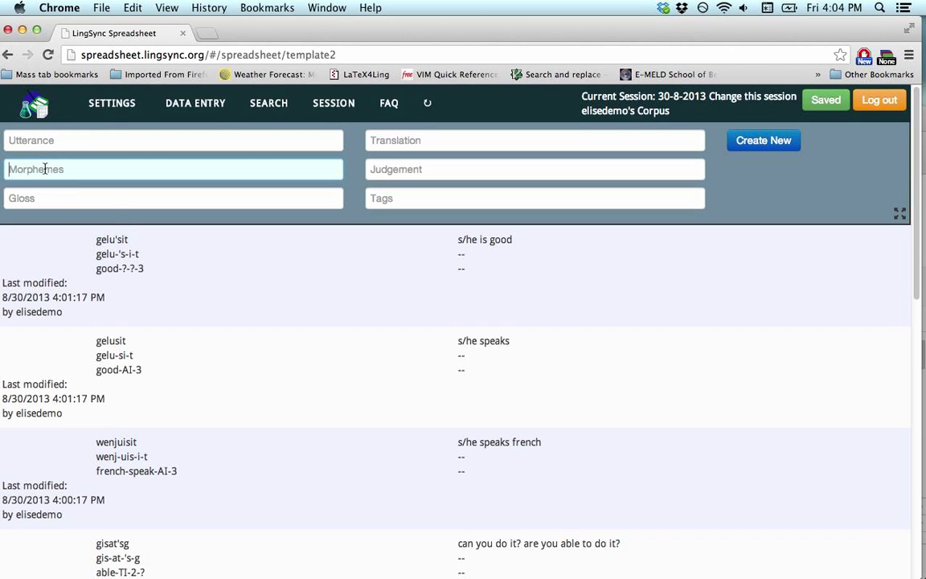
left_click(102, 239)
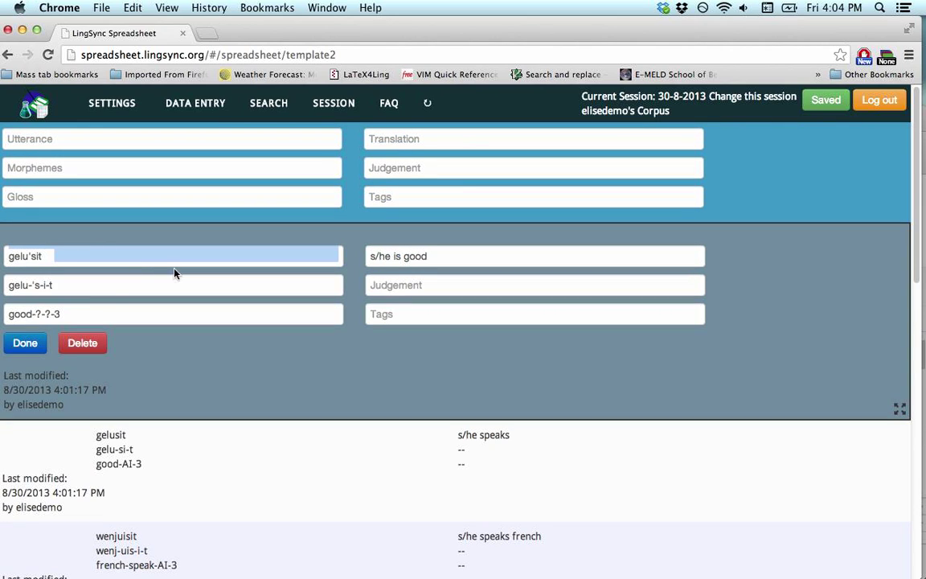
left_click(61, 285)
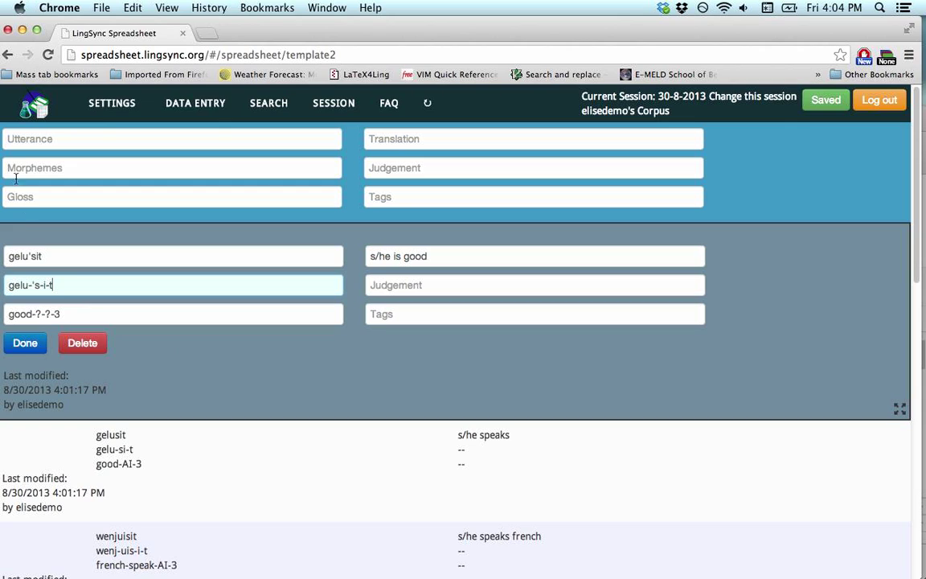
left_click_drag(75, 308, 6, 310)
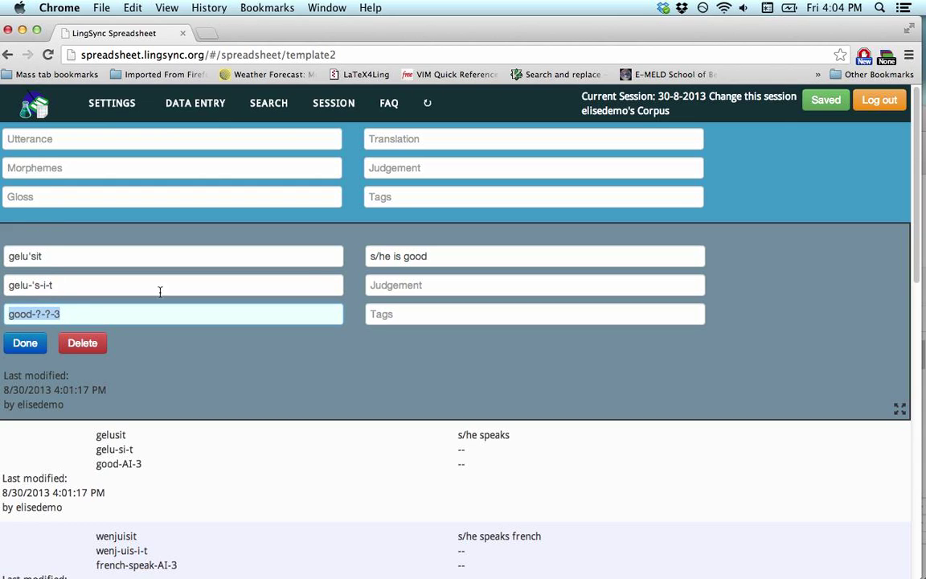
left_click(434, 256)
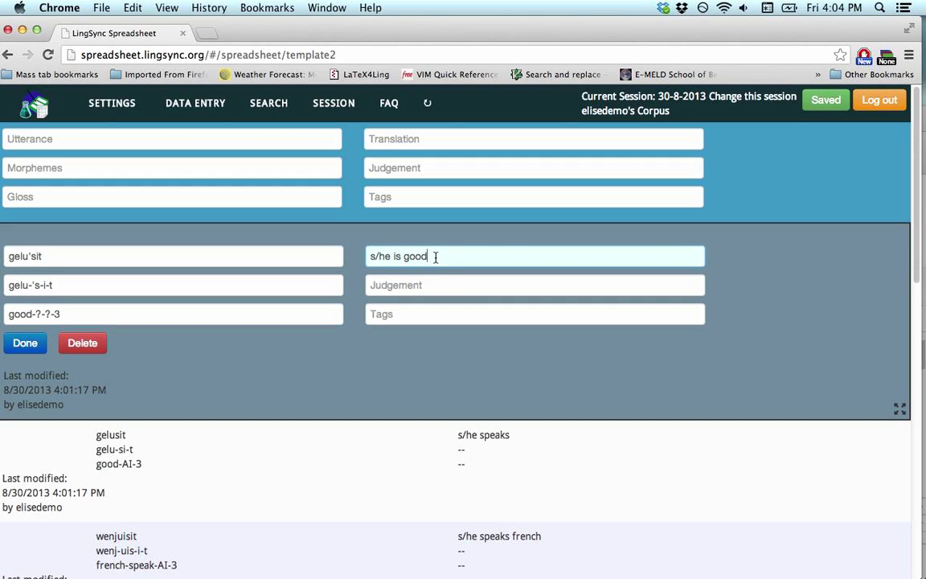
left_click(436, 284)
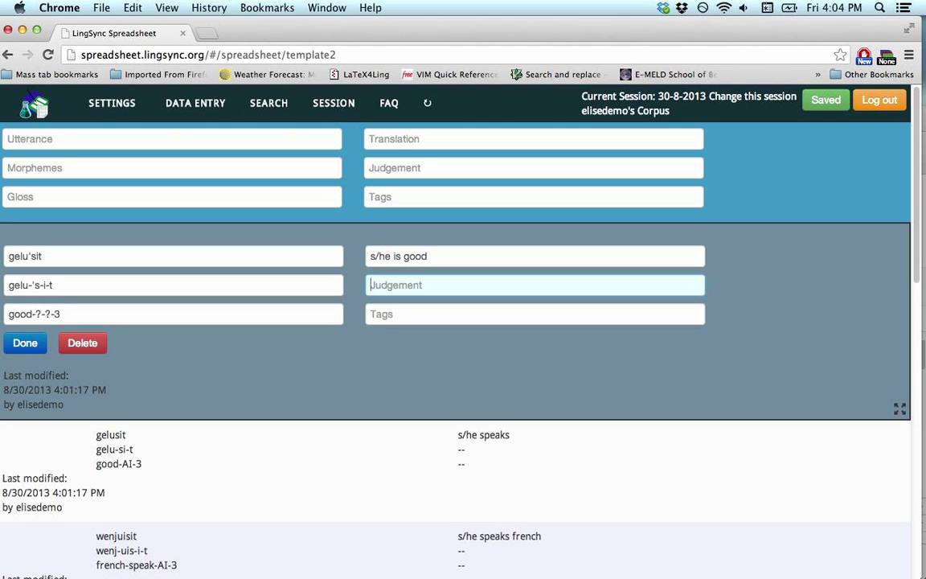
type("?")
key("BackSpace")
- Tag the gelu'sit entry with "intransitive, 3rd person" and finish editing it
left_click(449, 312)
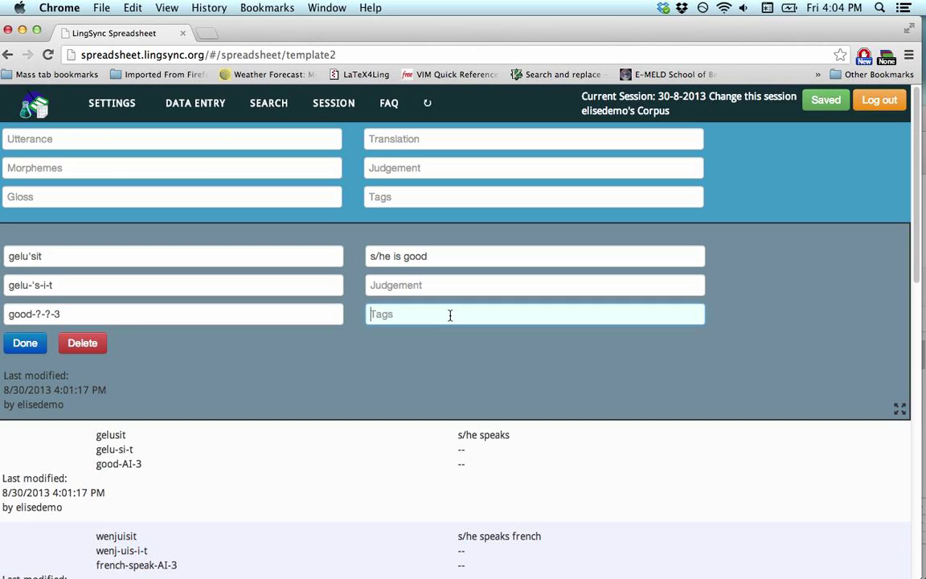
type("intransitive, 3rd person")
left_click(33, 351)
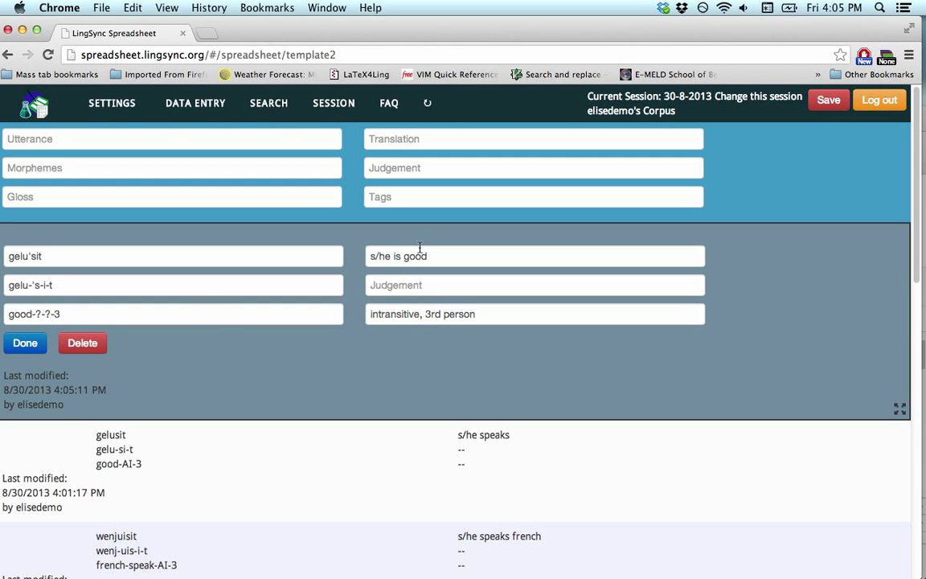
- Return to the blank new-entry form and shrink the window so the Feb Finals spreadsheet rows show beneath it
left_click(778, 182)
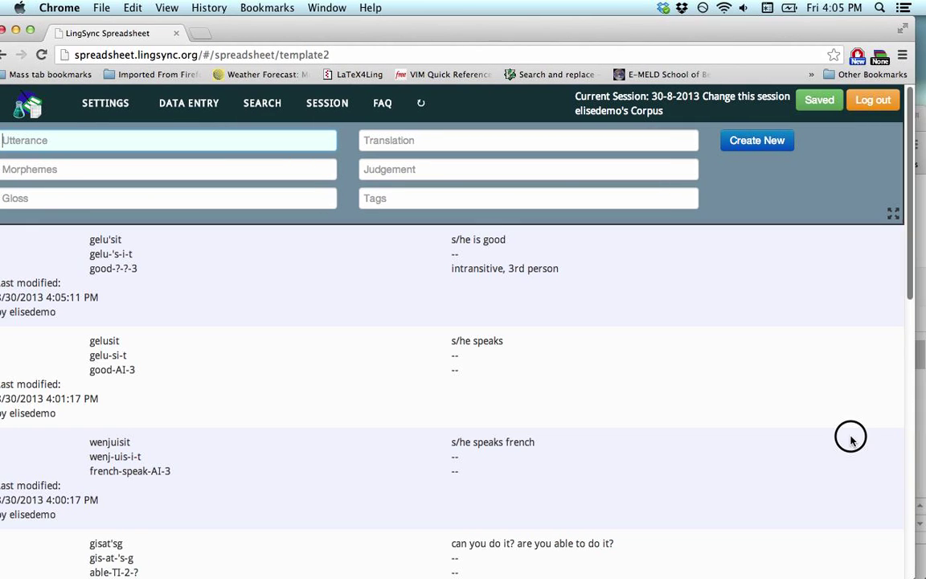
left_click_drag(908, 576, 895, 316)
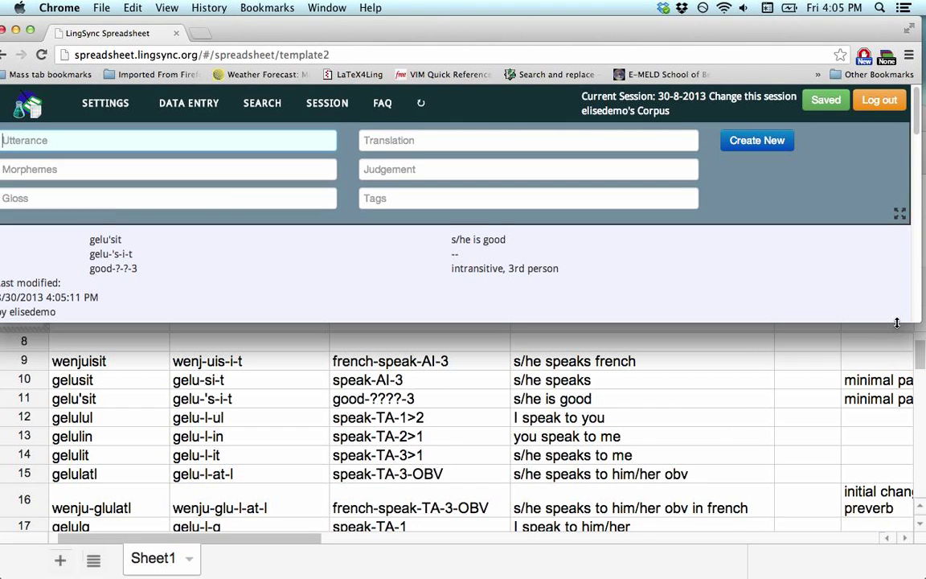
mouse_move(458, 28)
left_mouse_down()
mouse_move(475, 28)
mouse_move(462, 27)
left_mouse_up()
left_click_drag(438, 321, 438, 355)
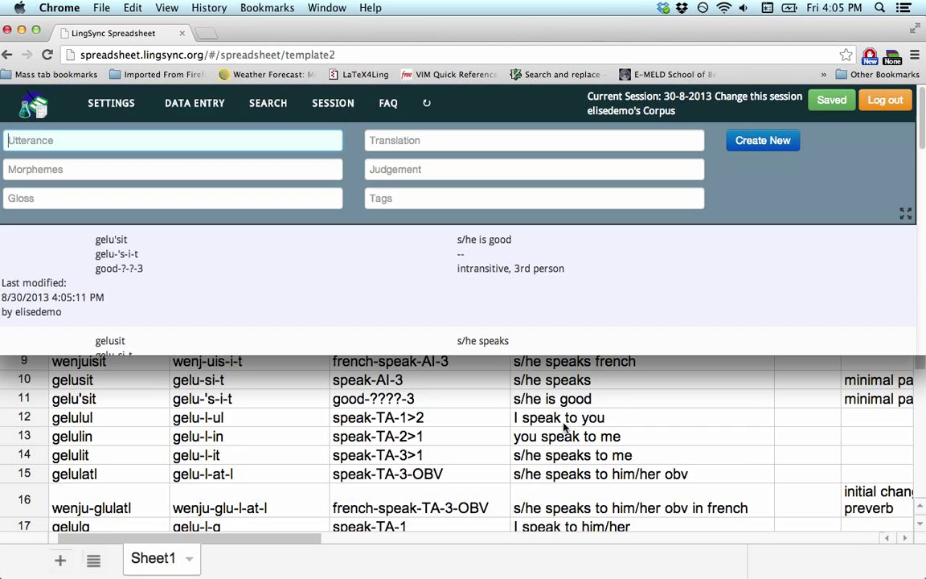
- Enter "gelulul" as the utterance of a new data entry
left_click(67, 140)
type("gelu")
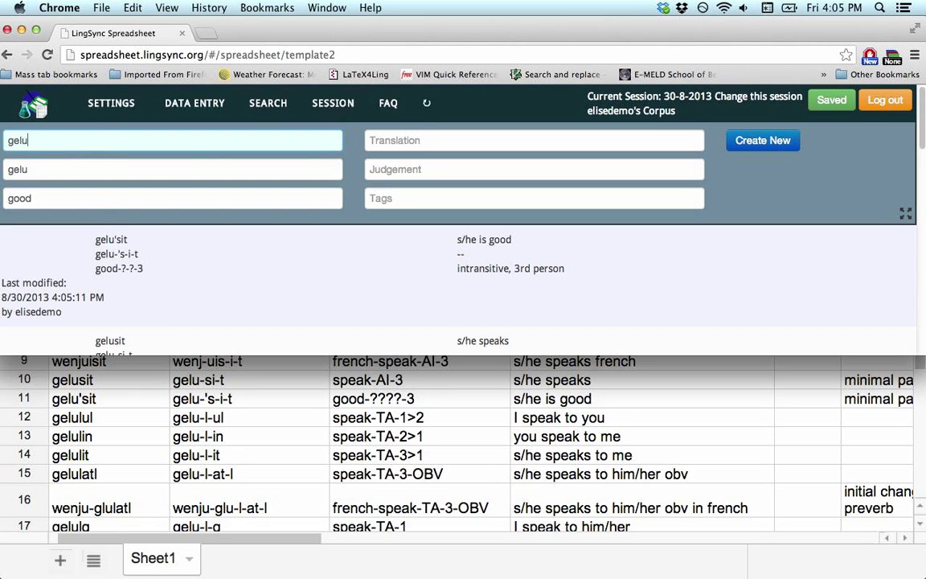
type("lul")
left_click_drag(28, 170, 0, 172)
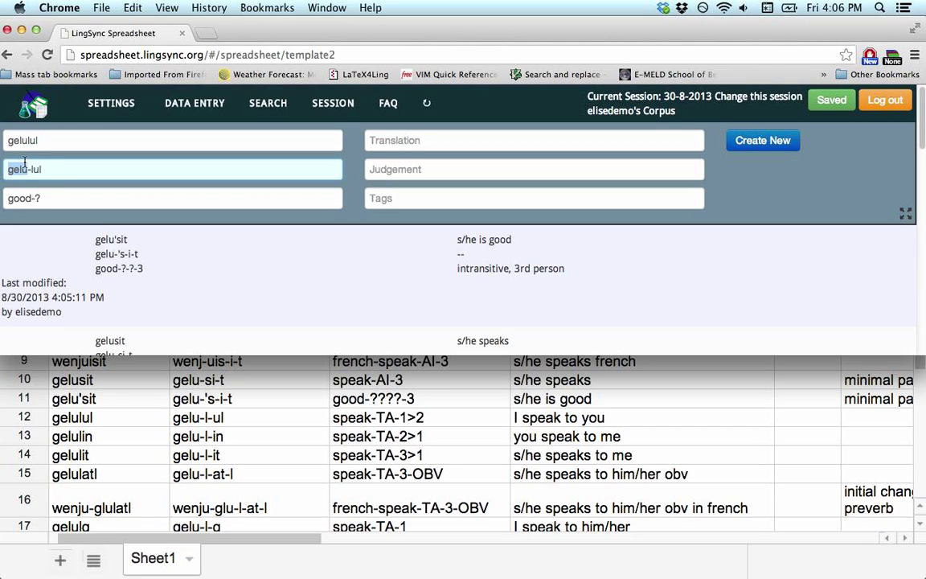
type("speak")
left_click(40, 169)
type("-")
key("Tab")
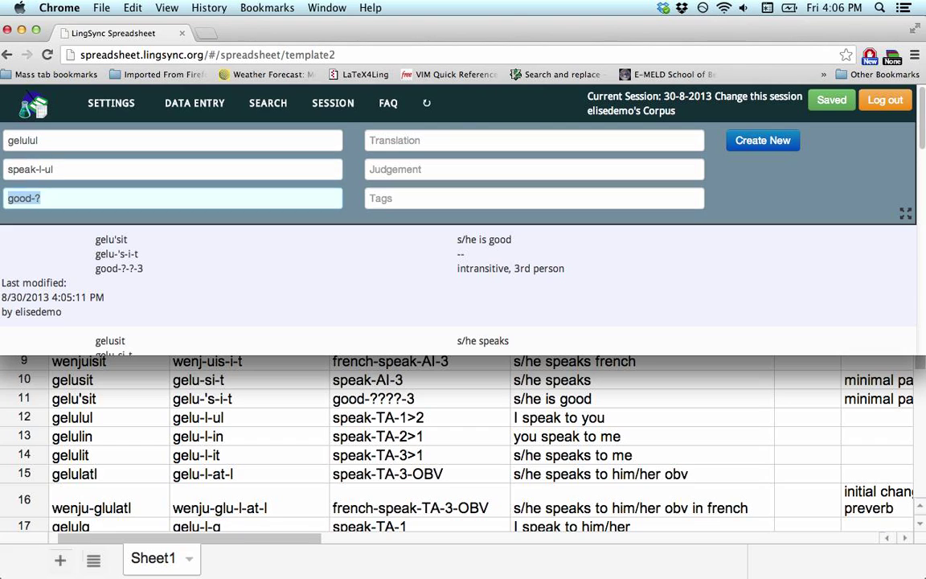
left_click(32, 167)
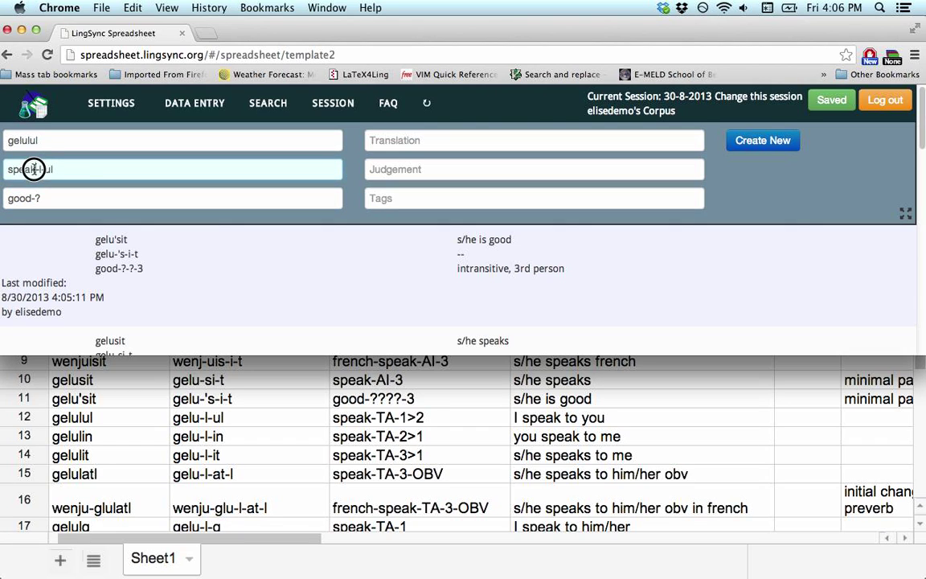
mouse_move(2, 174)
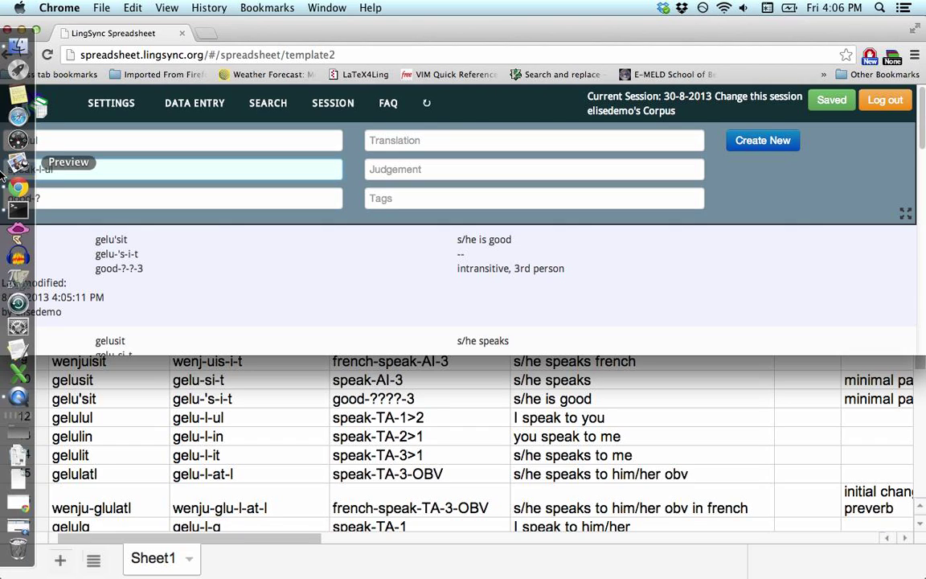
left_click(257, 194)
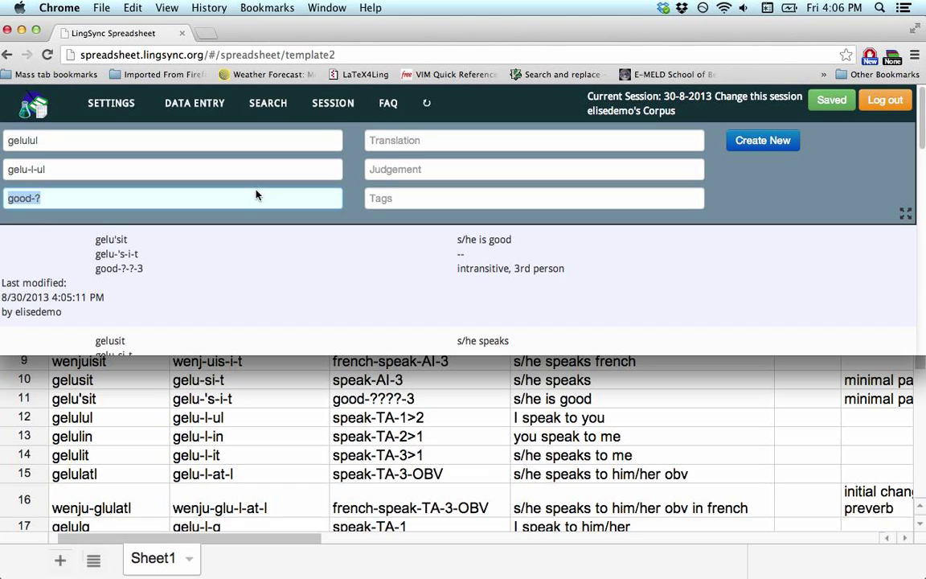
key("shift+Tab")
key("shift+Tab")
key("Tab")
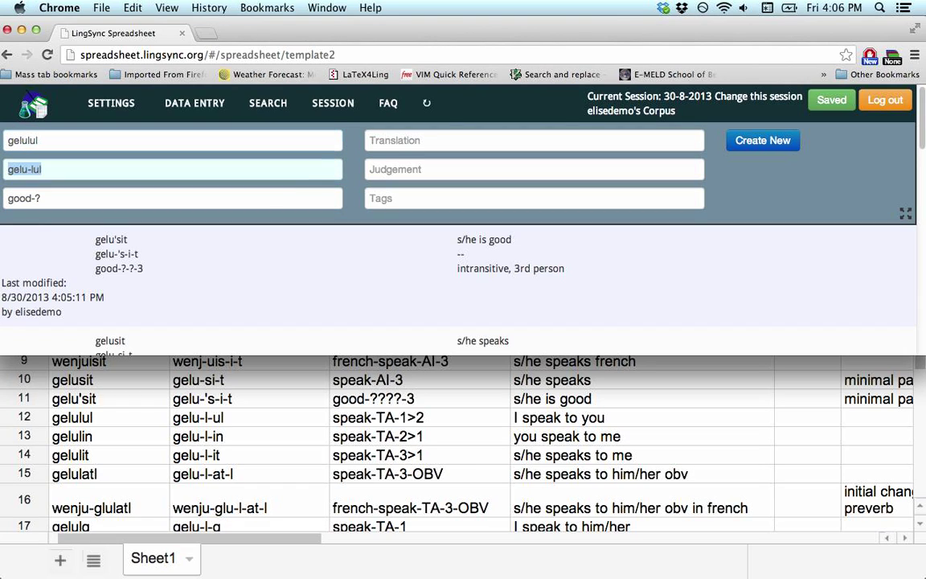
- Correct the suggested morpheme segmentation of the new entry to "gelu-l-ul"
key("Tab")
key("shift+Tab")
key("Right")
key("Left")
key("Left")
key("Left")
key("Left")
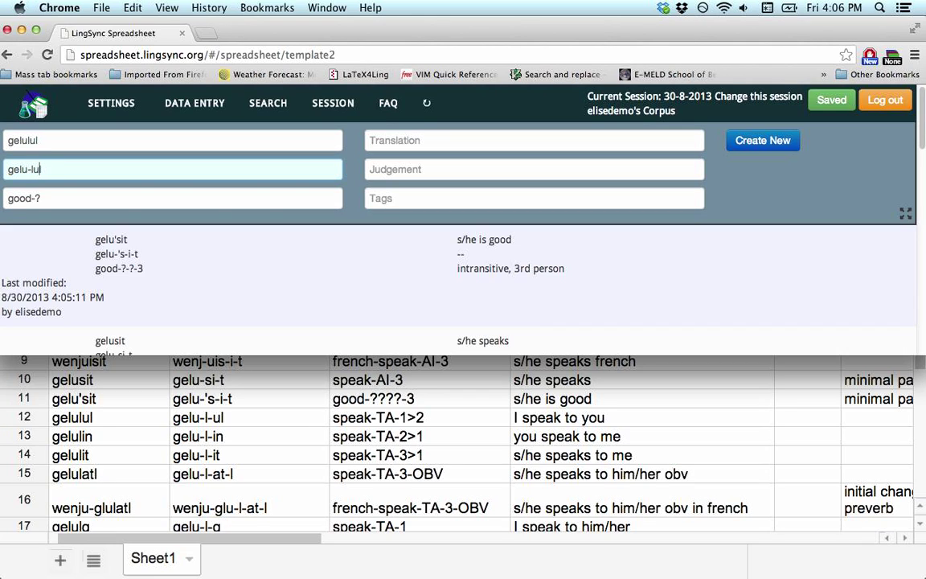
key("Left")
key("Left")
type("-")
key("Tab")
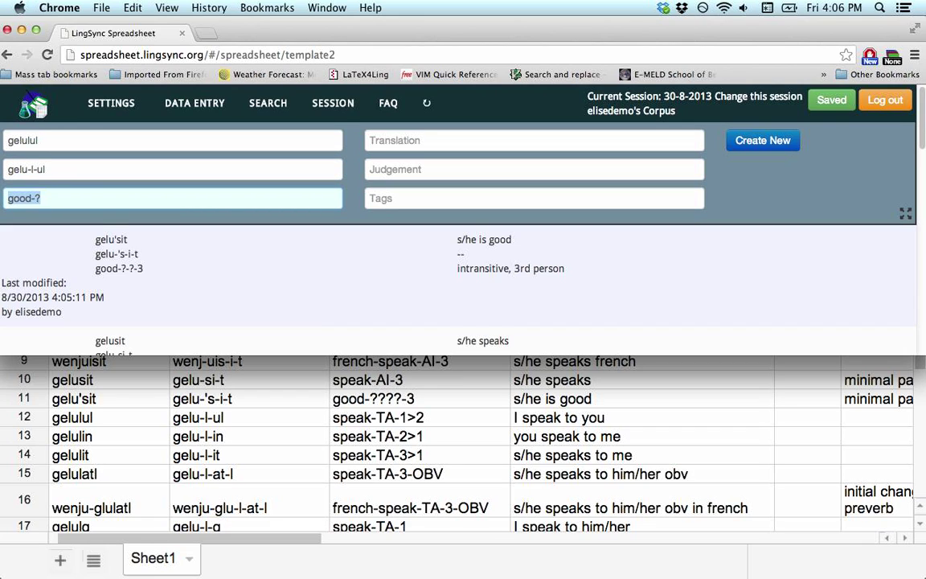
- Gloss the new entry as "speak-TA-1>2", translate it as "I speak to you." and create it
type("speak-TA-1>2")
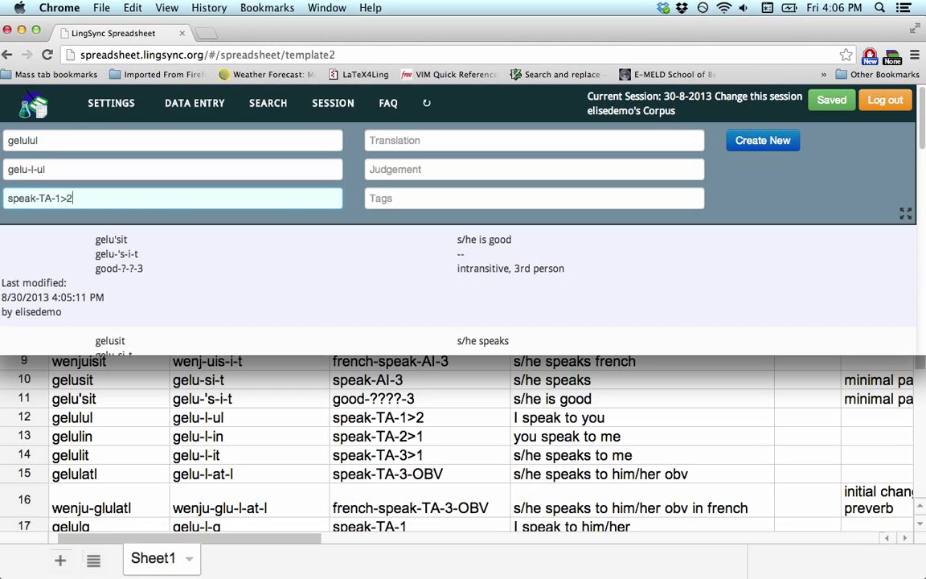
key("Tab")
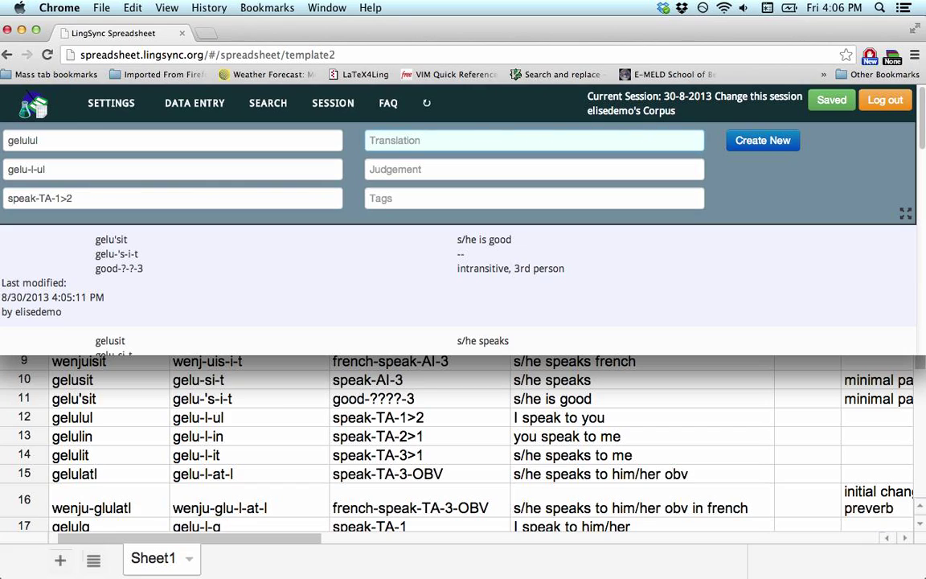
type("I speak to you.")
left_click(763, 142)
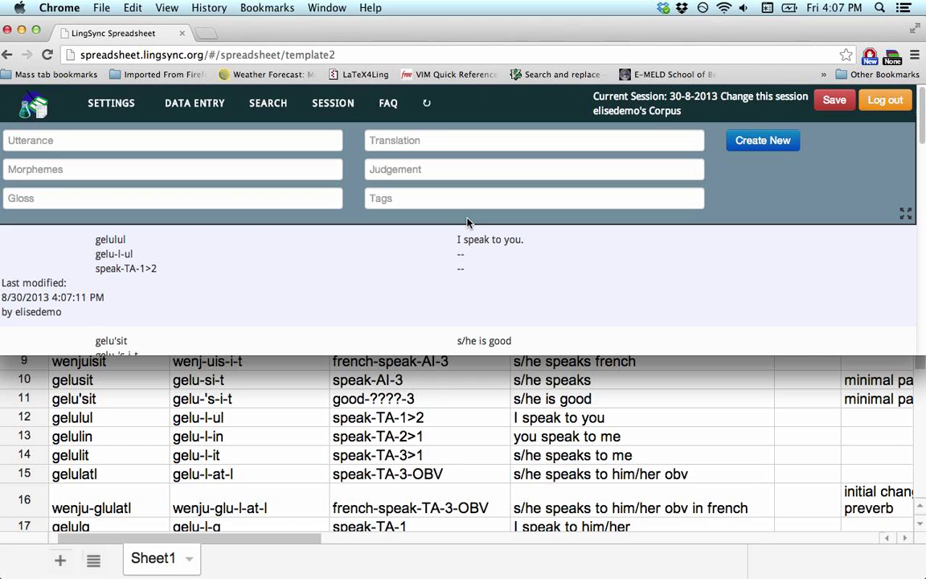
- Save the new gelulul entry and refresh the data
scroll(467, 222, "down", 1)
scroll(467, 241, "up", 1)
left_click(840, 102)
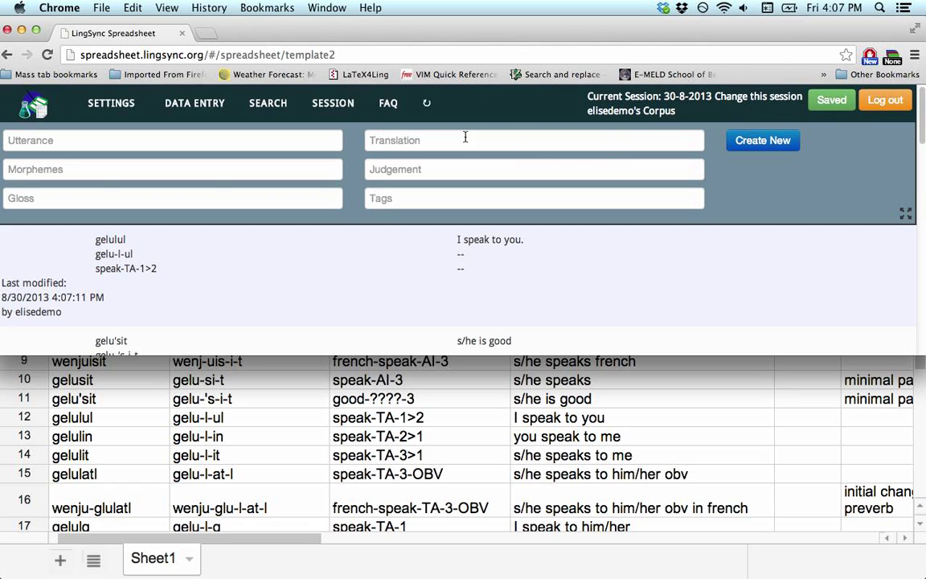
left_click(428, 106)
- Check the minimal pair note for gelusit in the Feb Finals Google spreadsheet and return to LingSync Spreadsheet
scroll(201, 253, "down", 4)
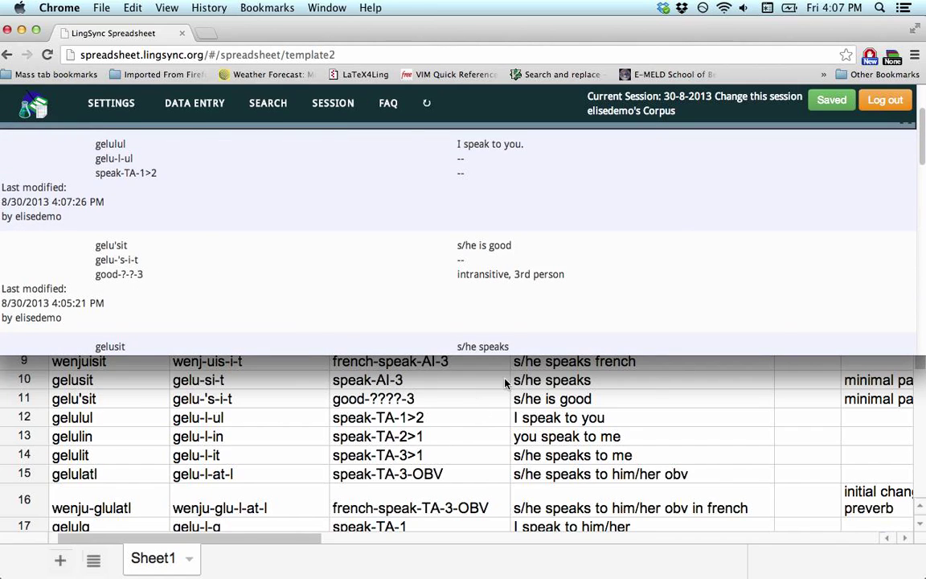
left_click(657, 384)
left_click(872, 384)
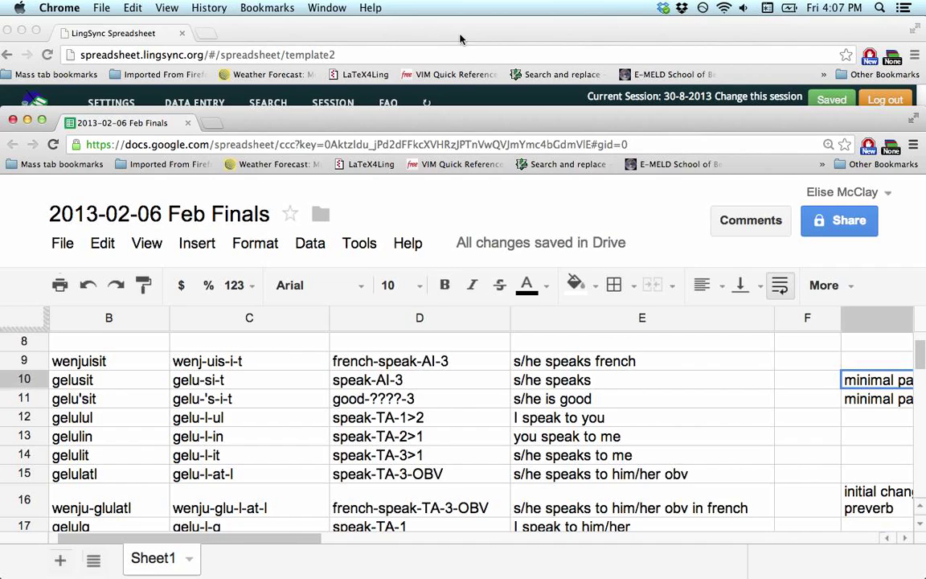
left_click(460, 38)
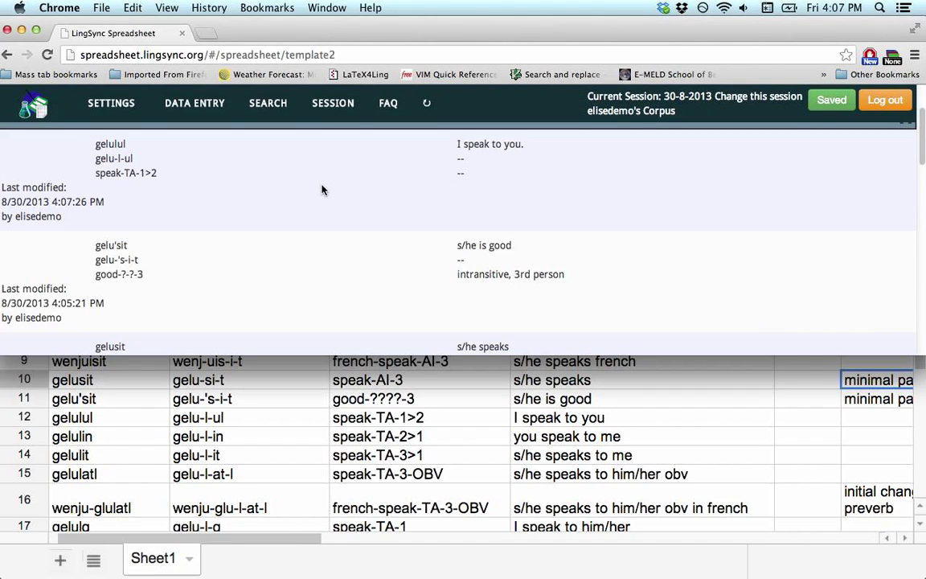
- Open the gelu'sit entry, expand its extra fields and add the comment "minimal pair with gelusit"
left_click(265, 257)
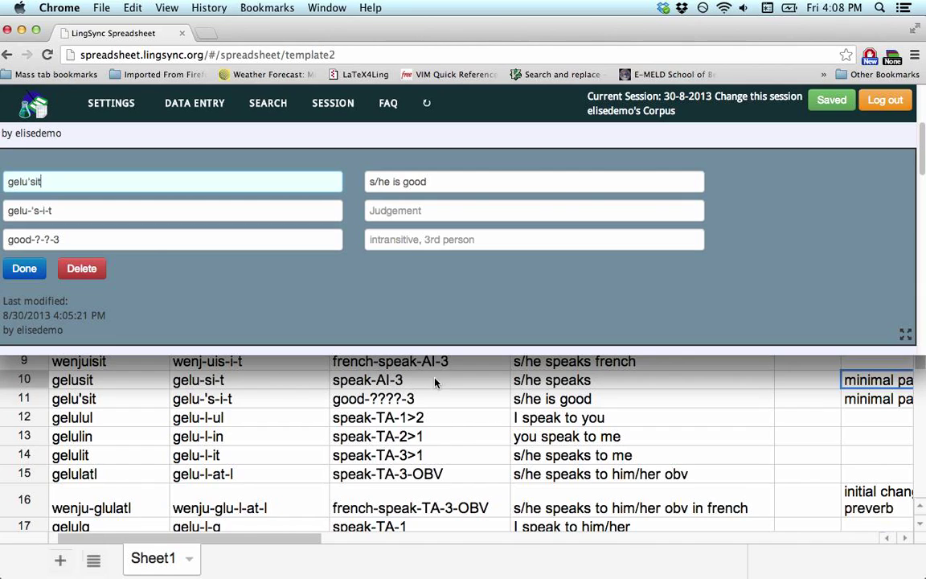
scroll(156, 241, "down", 1)
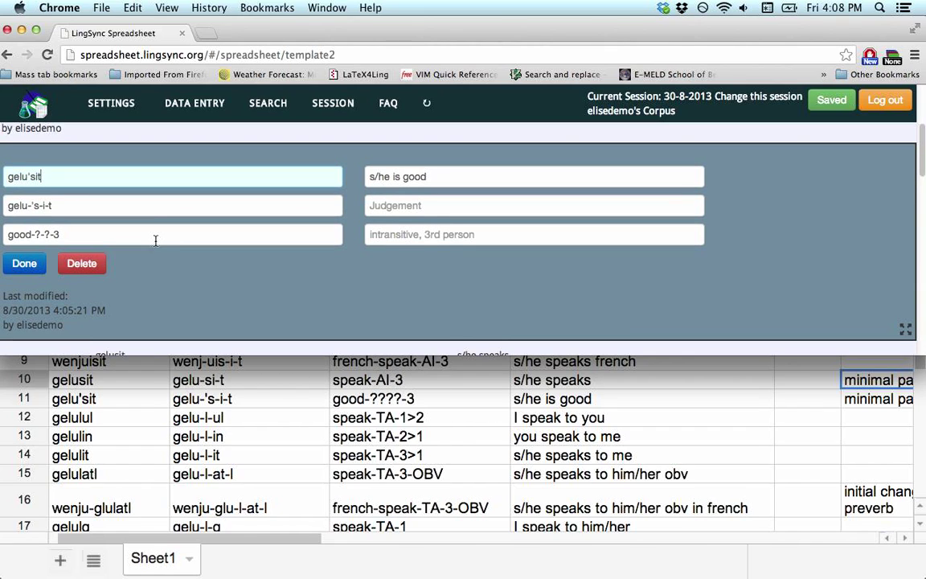
scroll(156, 241, "down", 2)
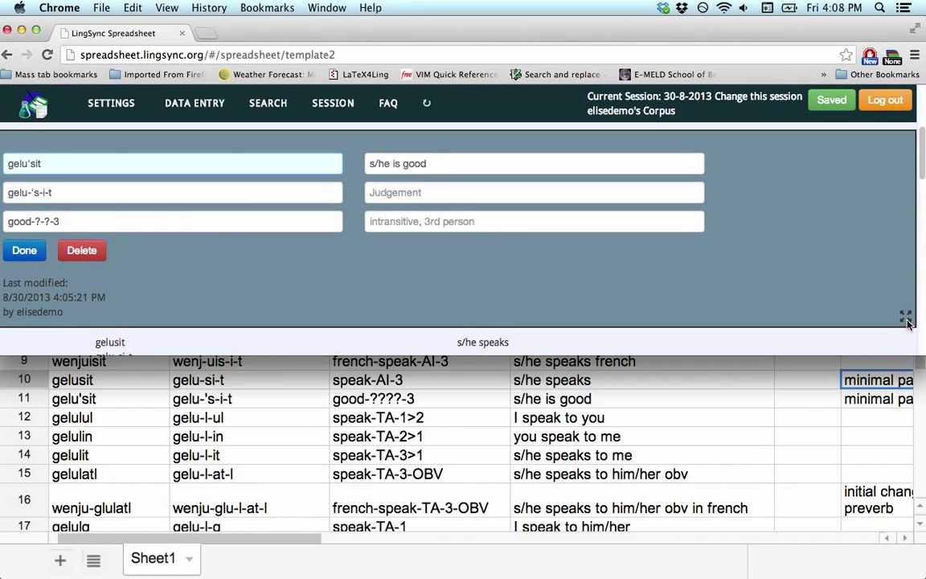
left_click_drag(915, 356, 913, 424)
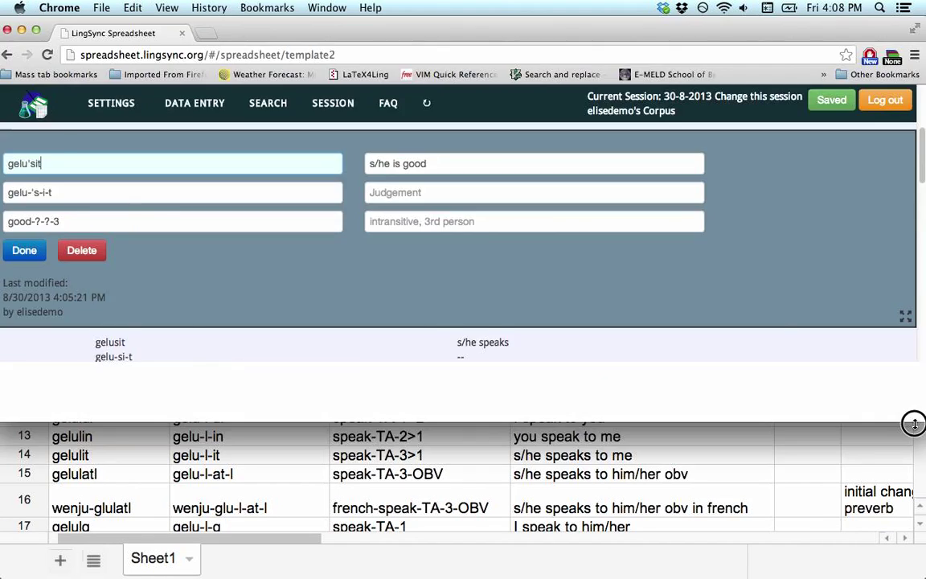
left_click(904, 318)
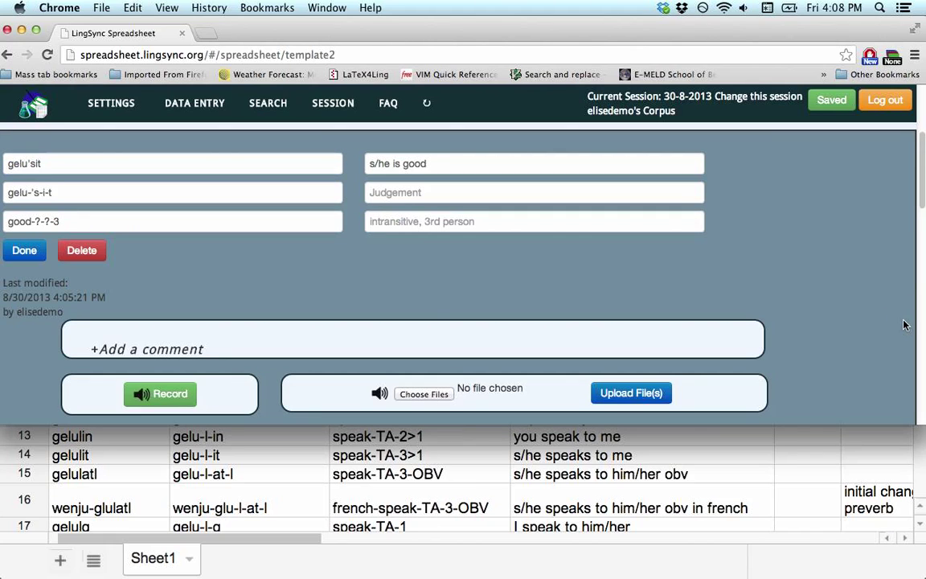
left_click(151, 347)
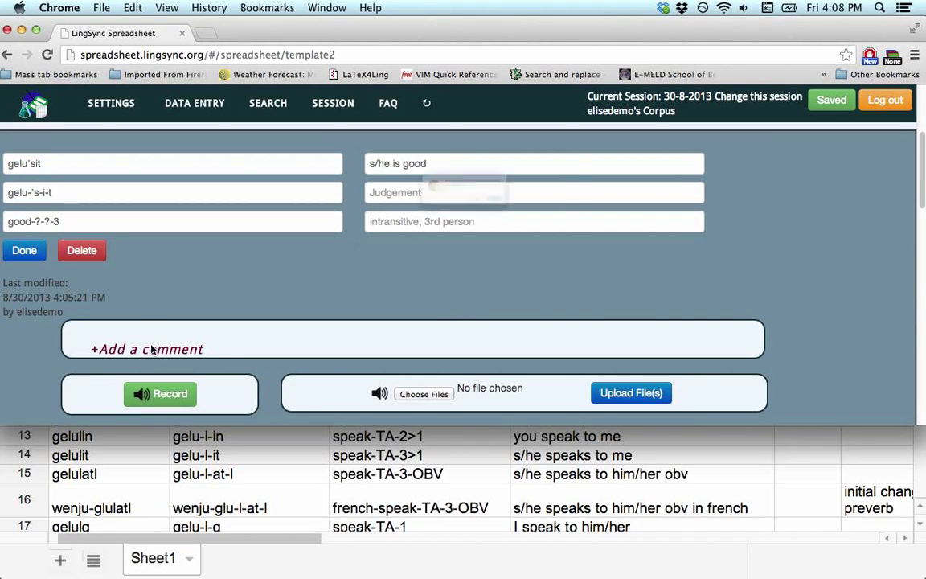
type("minim")
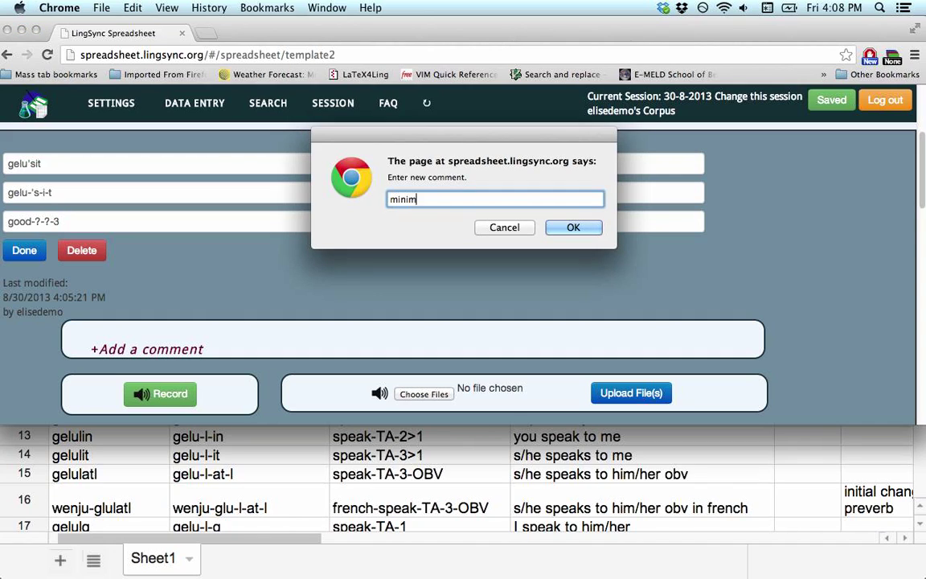
type("al pair with gelusit")
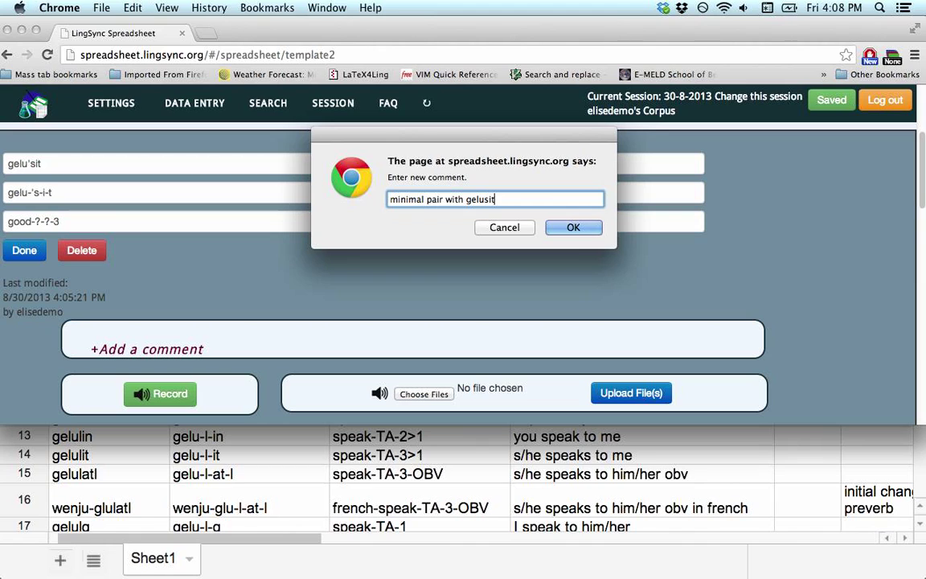
left_click(562, 227)
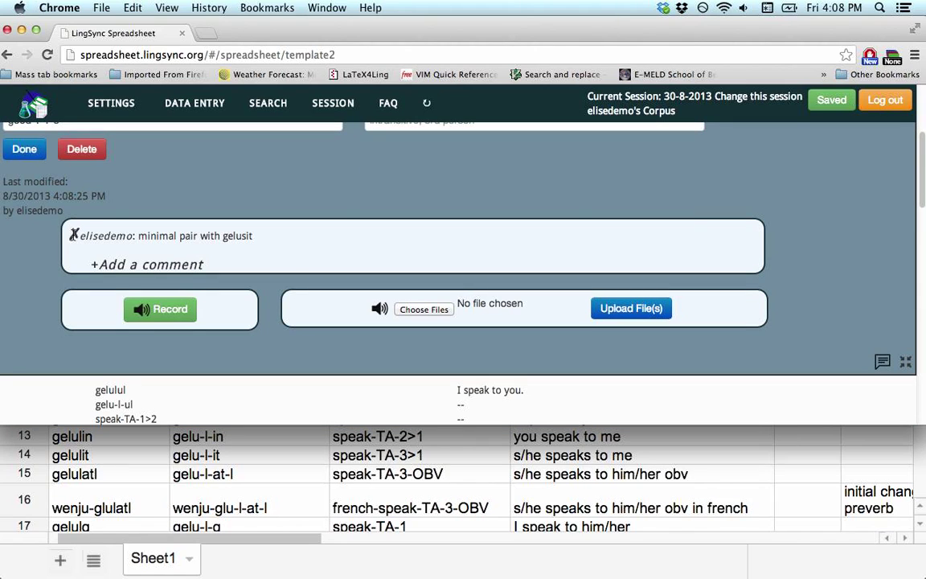
- Start deleting the comment on the gelu'sit entry, cancel the deletion and collapse the entry's extra fields
left_click(74, 236)
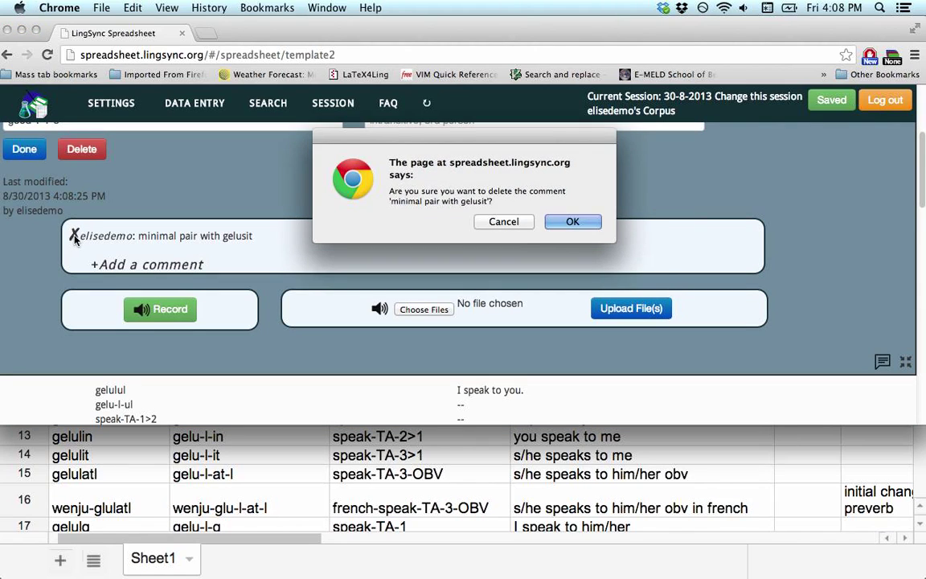
left_click(504, 221)
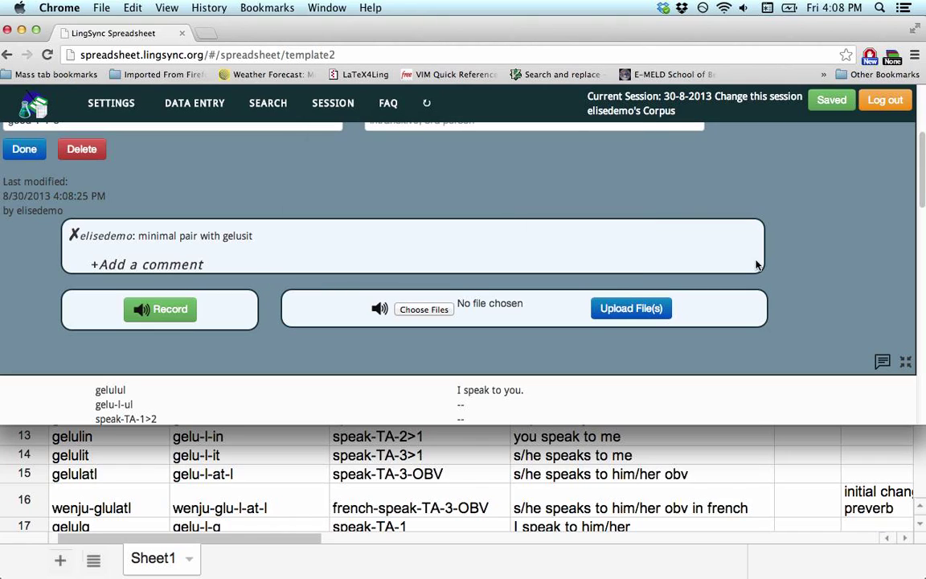
left_click(905, 364)
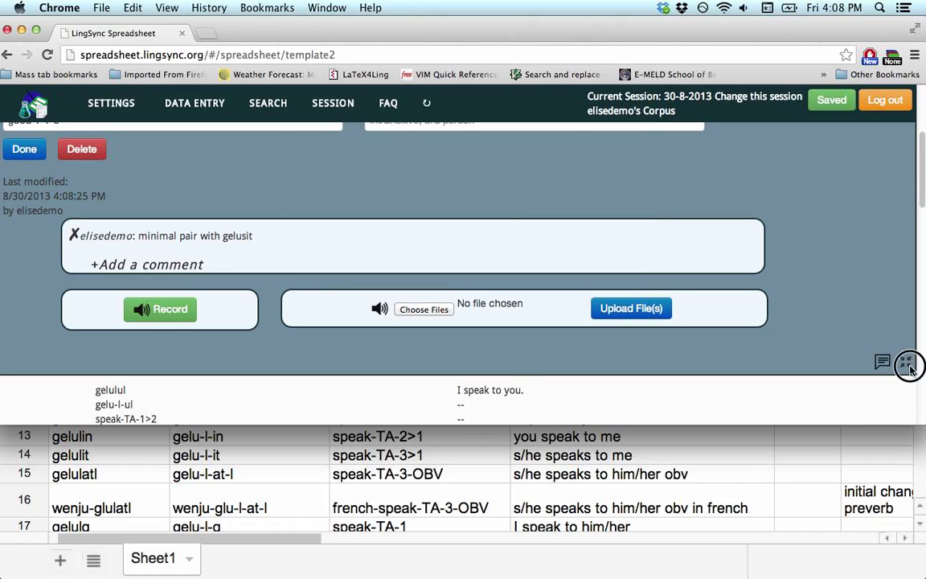
- Open the gelusit entry, expand its extra fields and add the comment "minimal pair with gelu'sit"
scroll(442, 317, "down", 3)
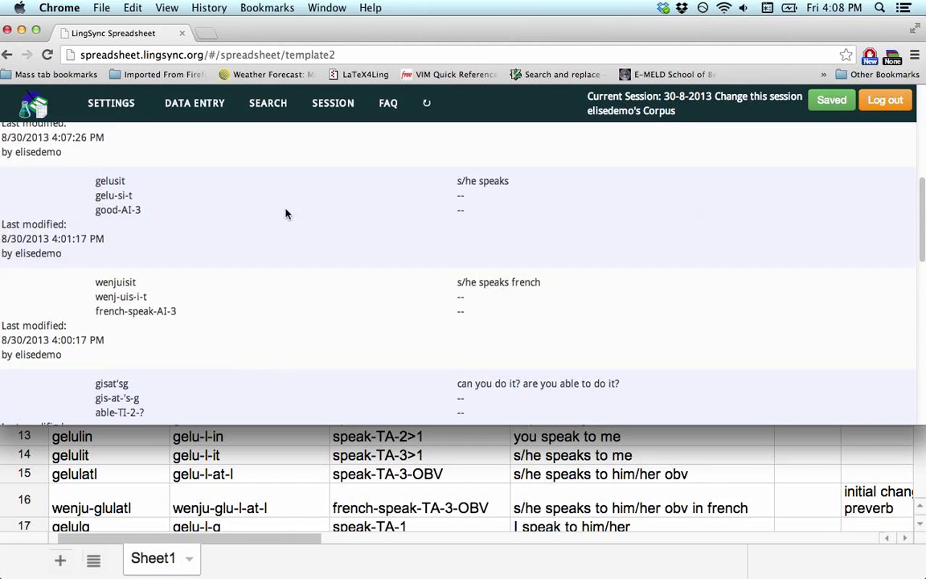
left_click(285, 213)
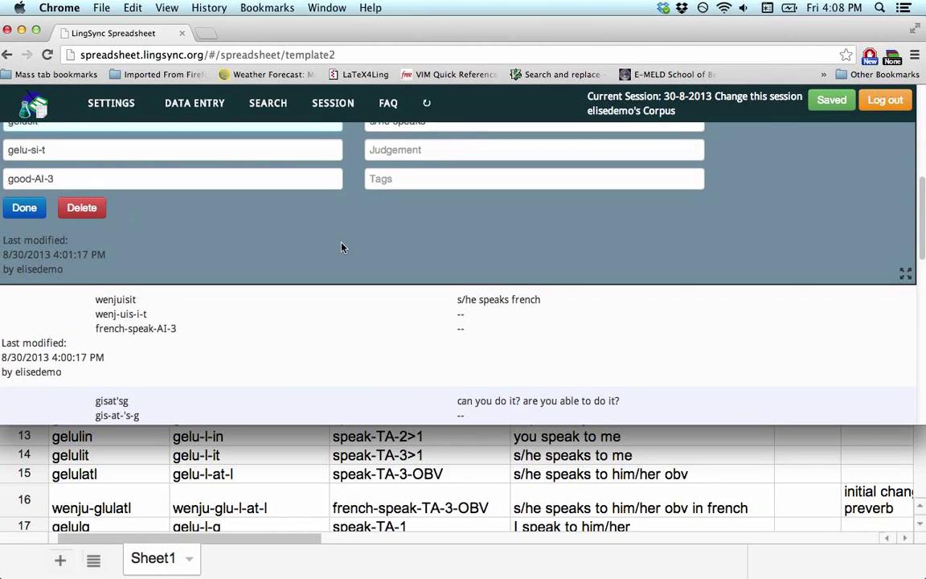
scroll(353, 243, "up", 1)
left_click(905, 343)
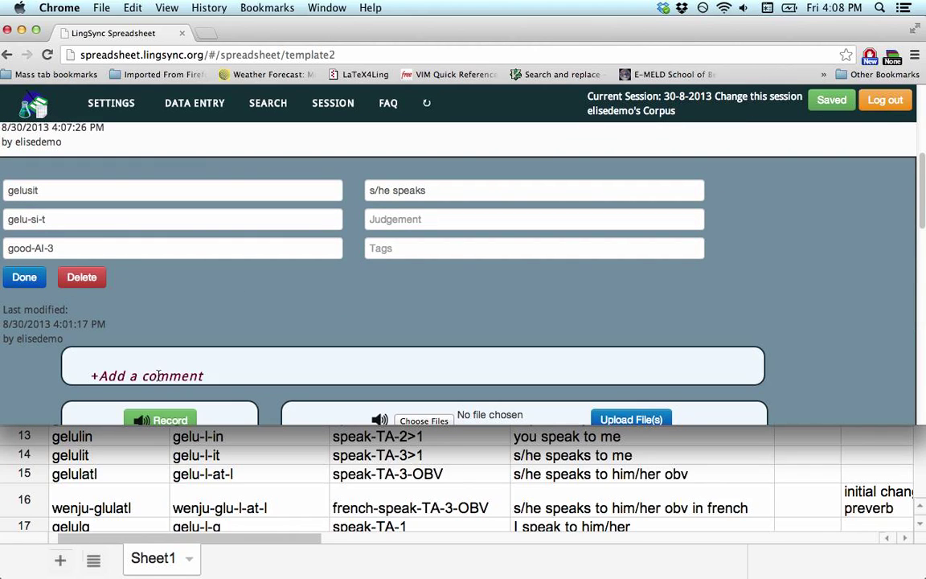
left_click(147, 374)
type("mi")
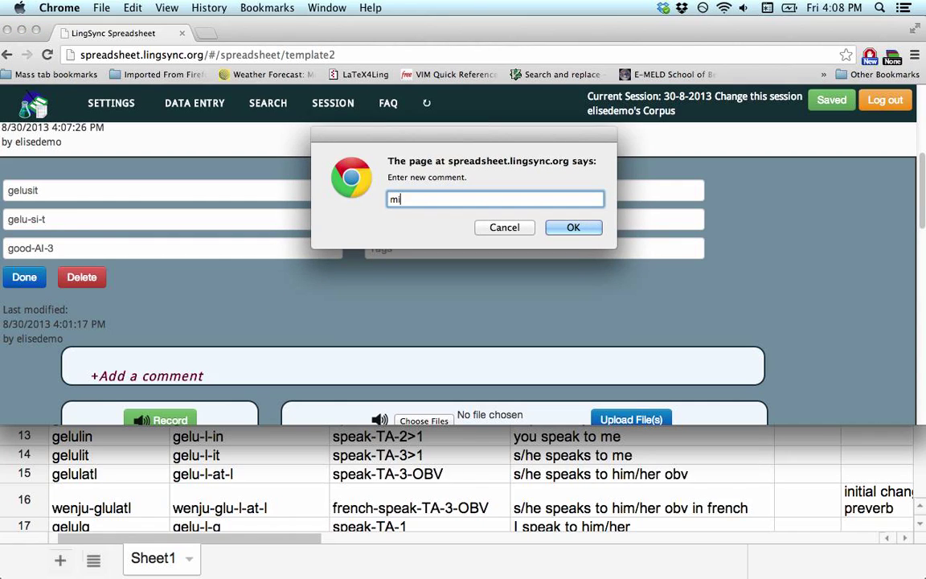
type("nimal pair with gelu'sit")
left_click(588, 226)
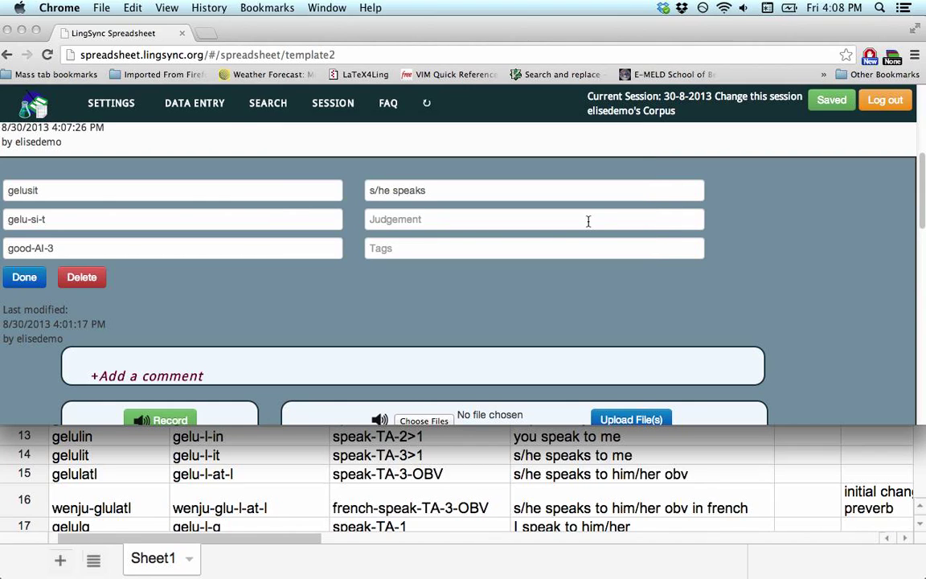
- Step down from the gelusit entry to gelulul and back up to the gelu'sit entry
scroll(521, 314, "down", 4)
scroll(378, 176, "up", 1)
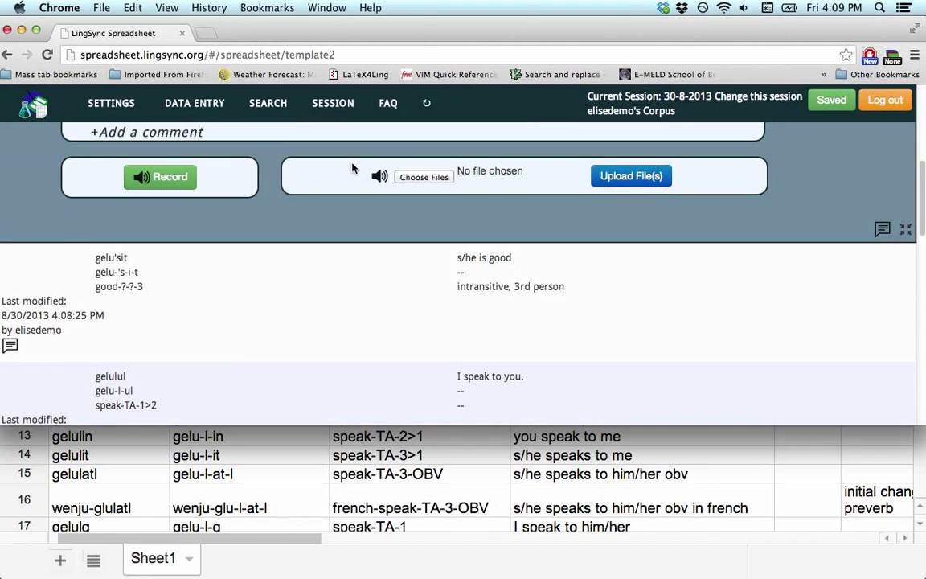
scroll(352, 168, "up", 1)
key("Down")
key("Down")
key("Up")
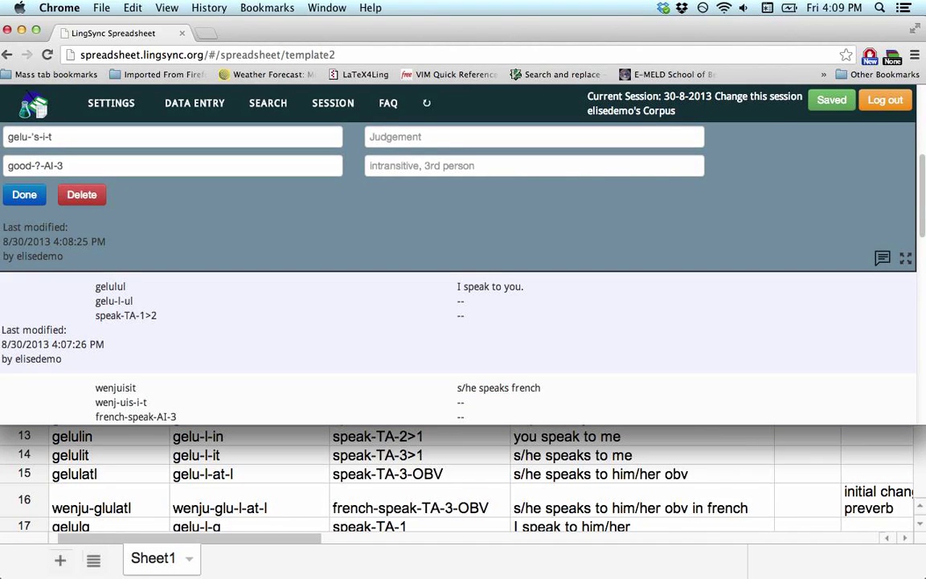